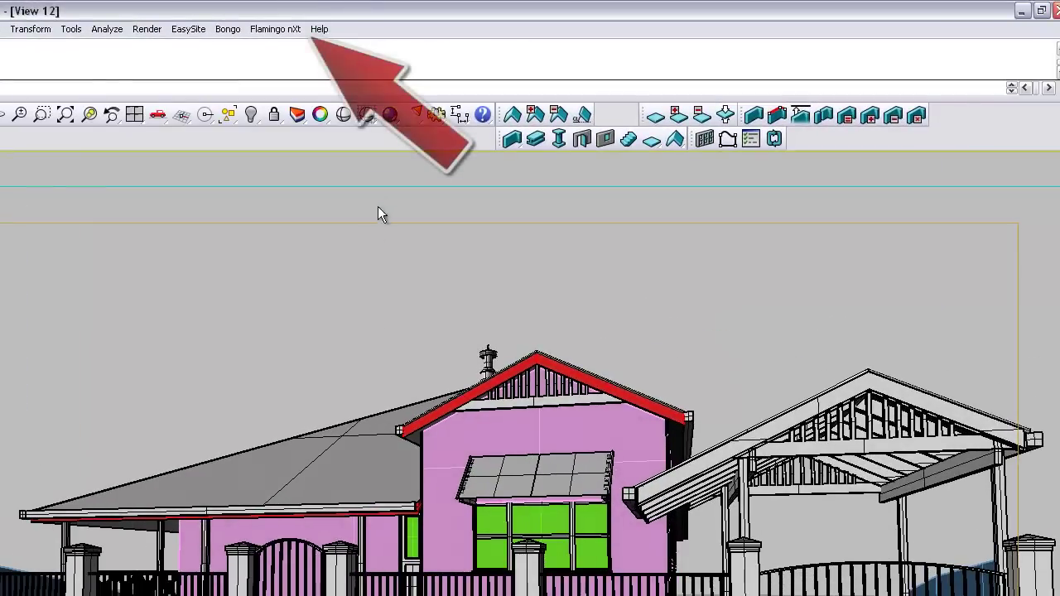
Open the Flamingo nXt menu for the pink-walled house model.
left_click(269, 30)
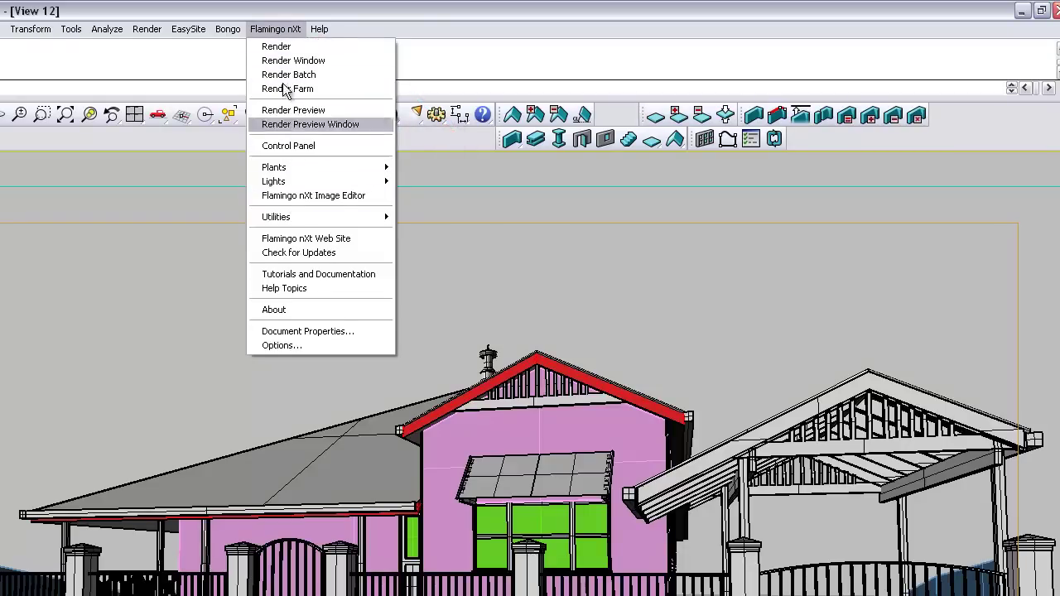
Open the Flamingo nXt Control Panel, then move it higher and enlarge it.
left_click(285, 145)
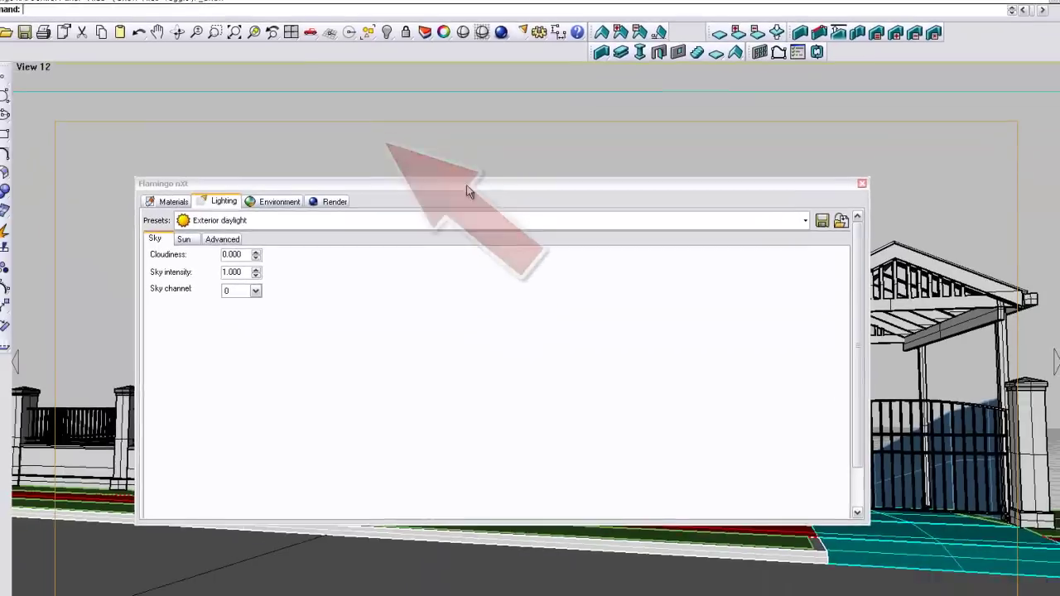
left_click_drag(466, 190, 483, 102)
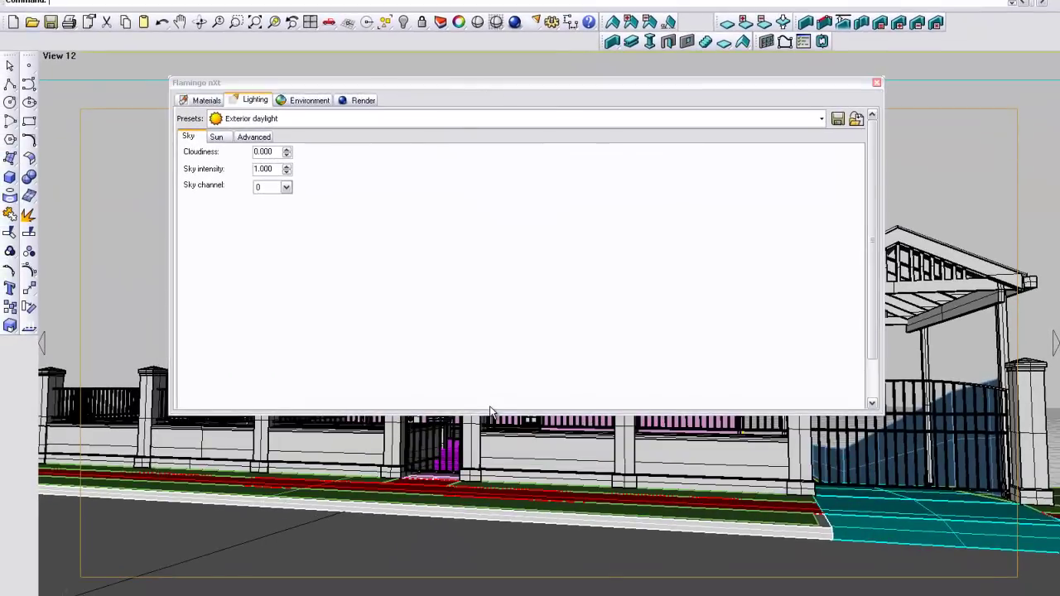
left_click_drag(509, 414, 498, 539)
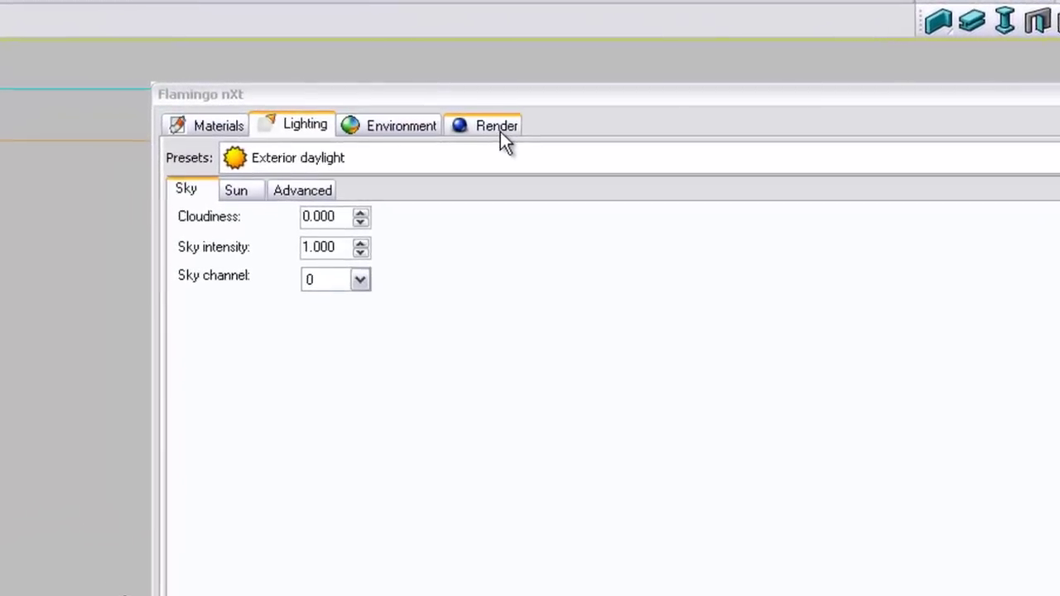
Review the Render, Lighting, Materials and Environment tabs, end on Environment, and start a render.
left_click(459, 119)
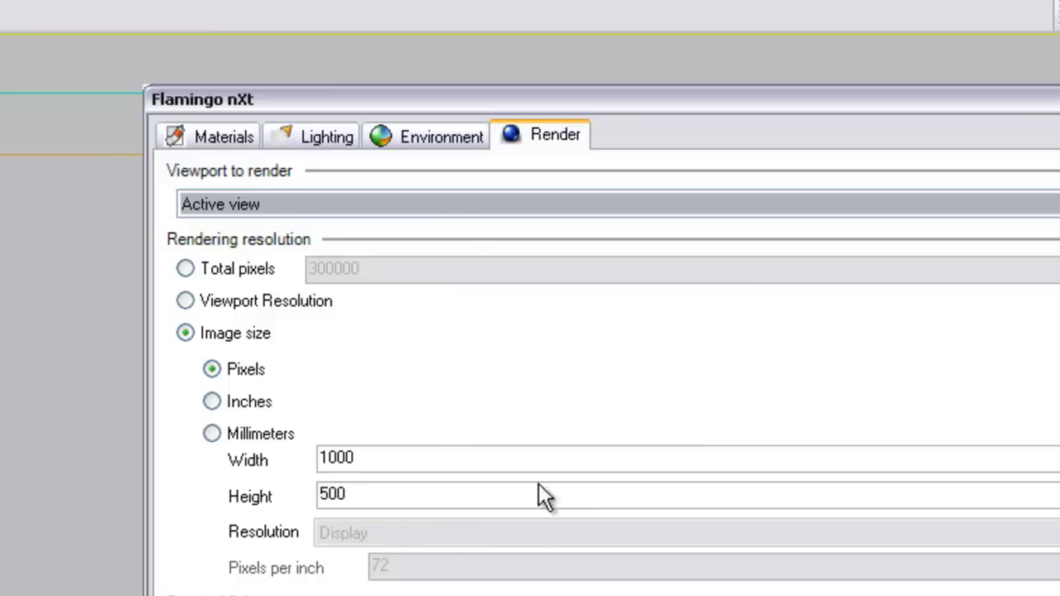
left_click(338, 136)
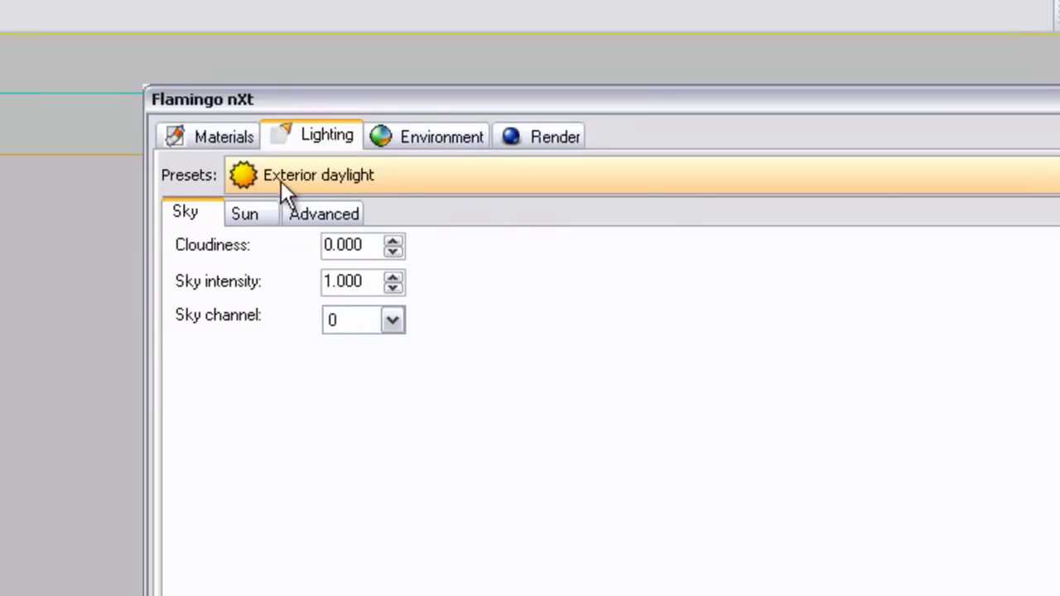
left_click(237, 141)
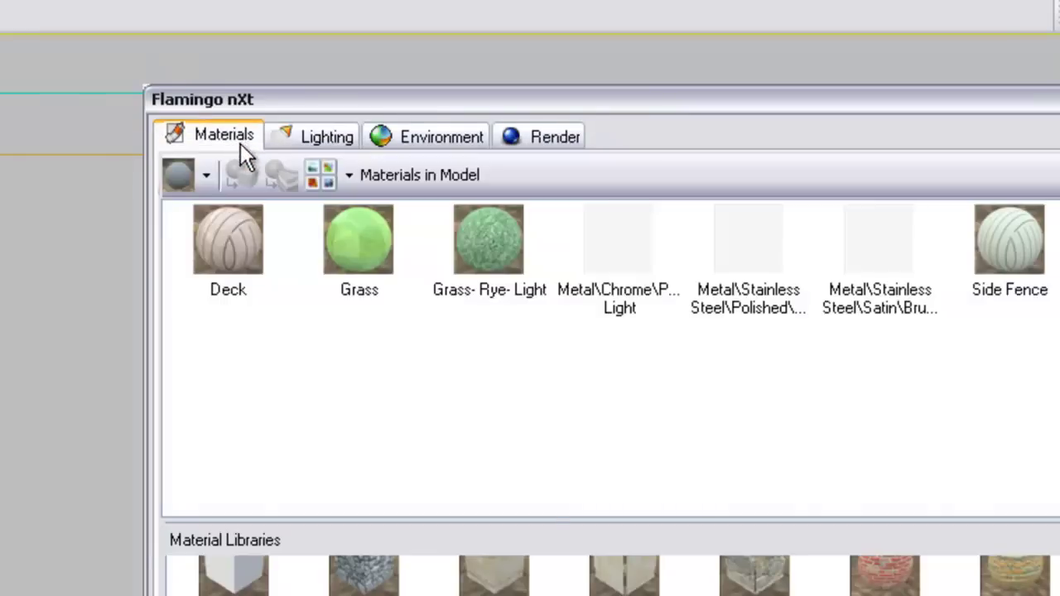
left_click(450, 148)
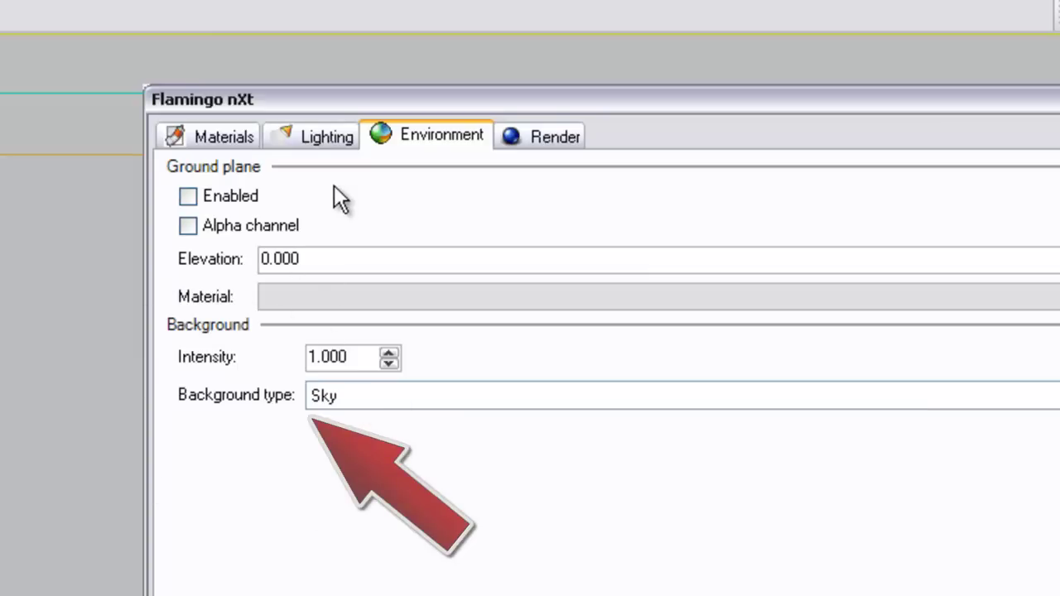
left_click(332, 139)
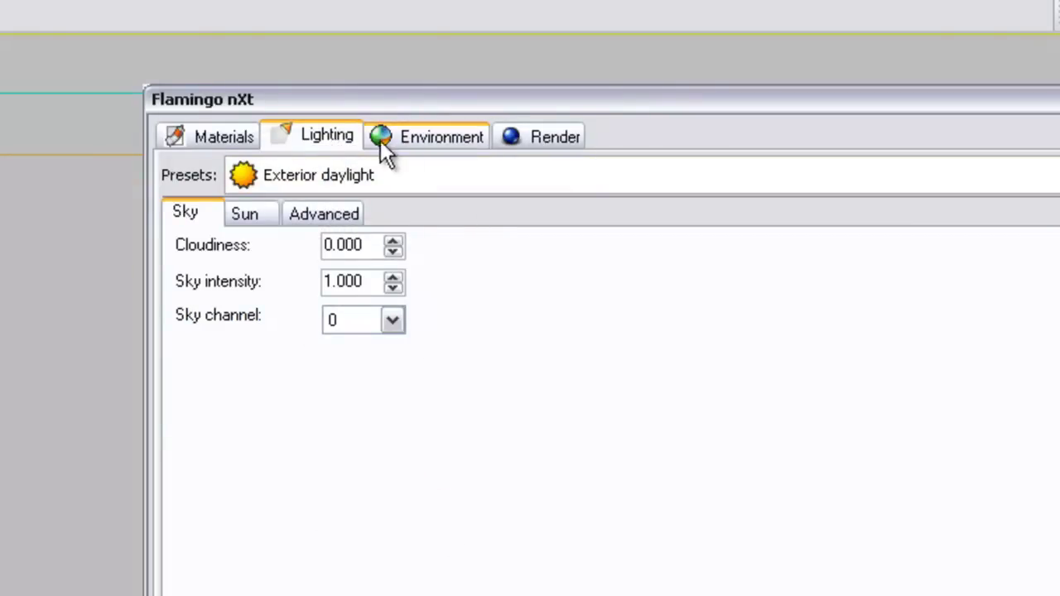
left_click(422, 141)
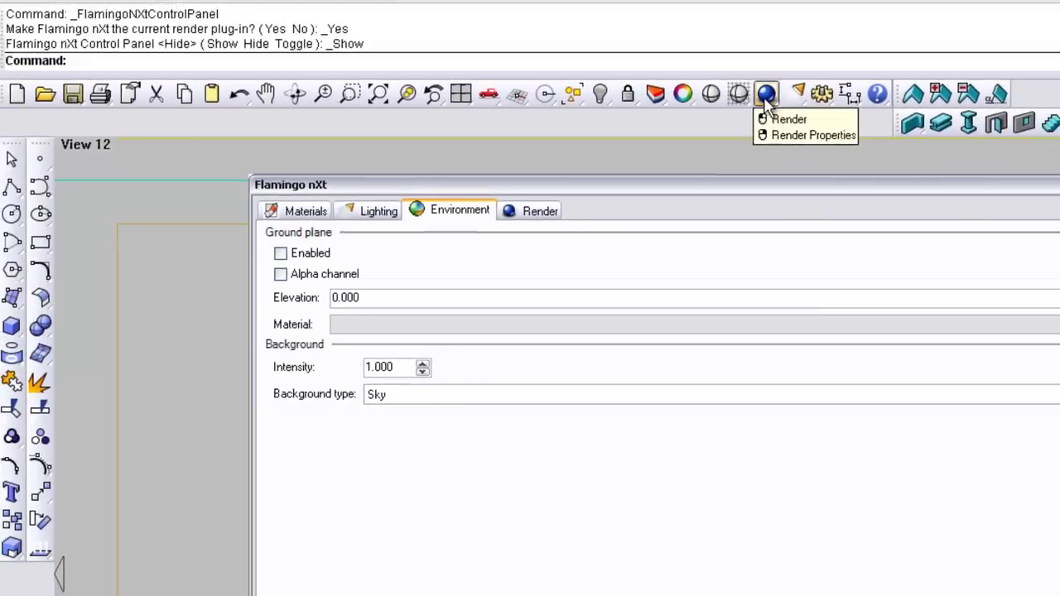
left_click(801, 56)
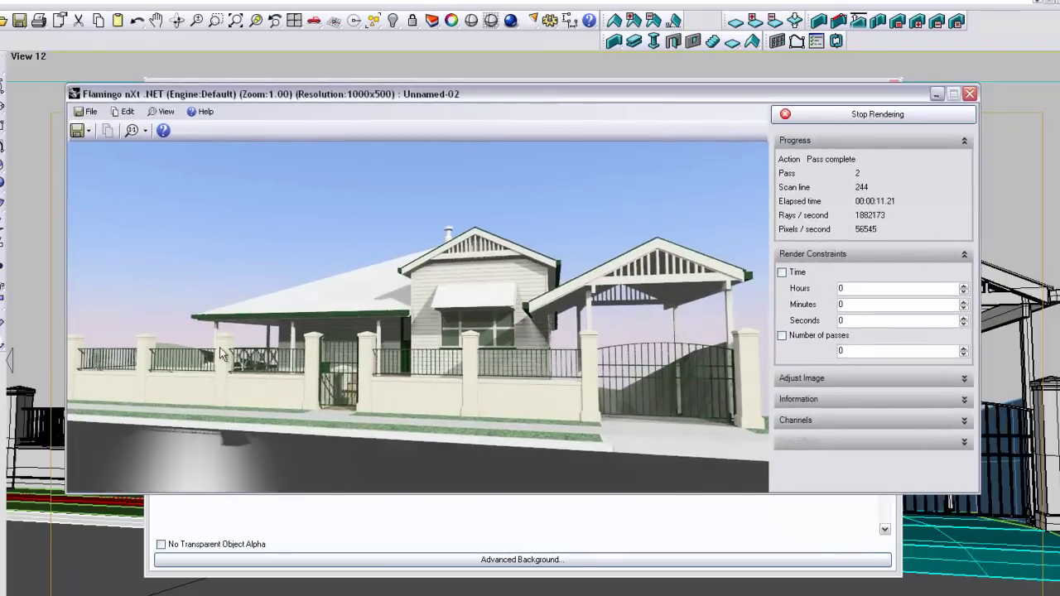
Stop the sky-background render after pass 3 and move the render window down.
left_click(858, 118)
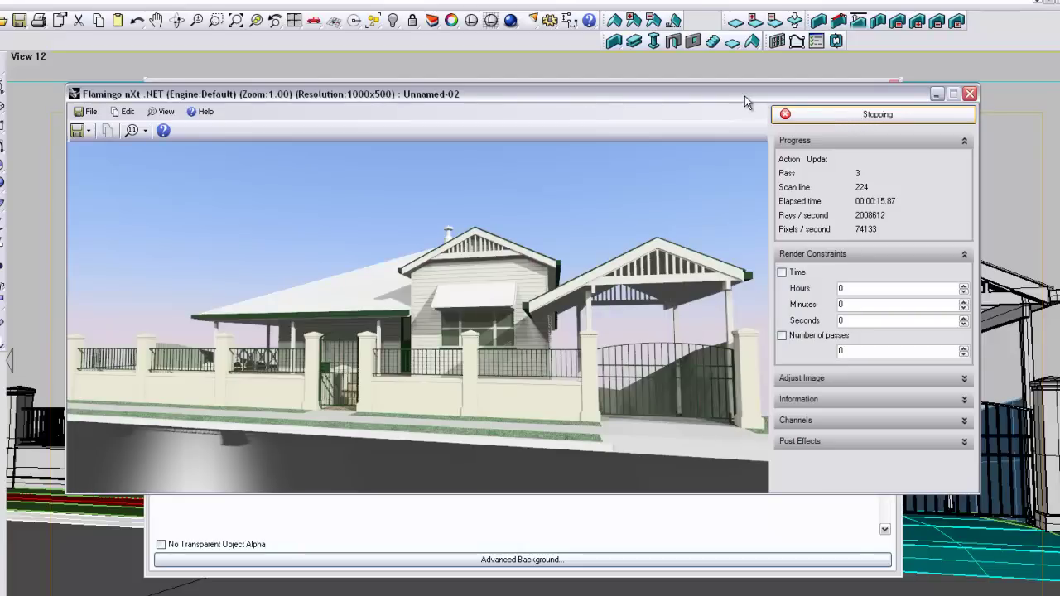
left_click_drag(745, 101, 732, 160)
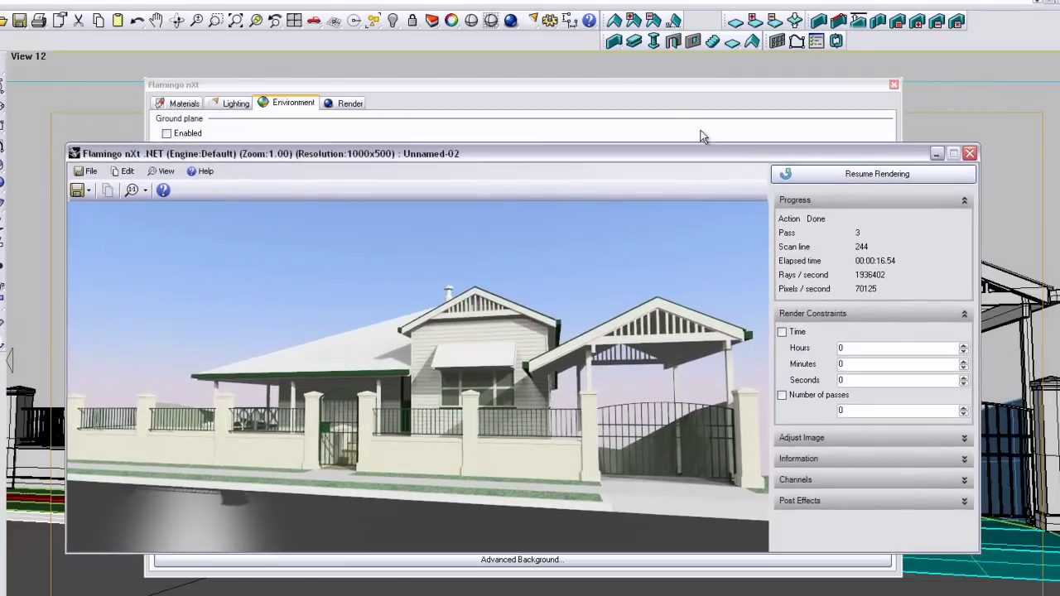
Reopen the Flamingo nXt Control Panel and set the background type to Solid Color, black.
left_click(642, 88)
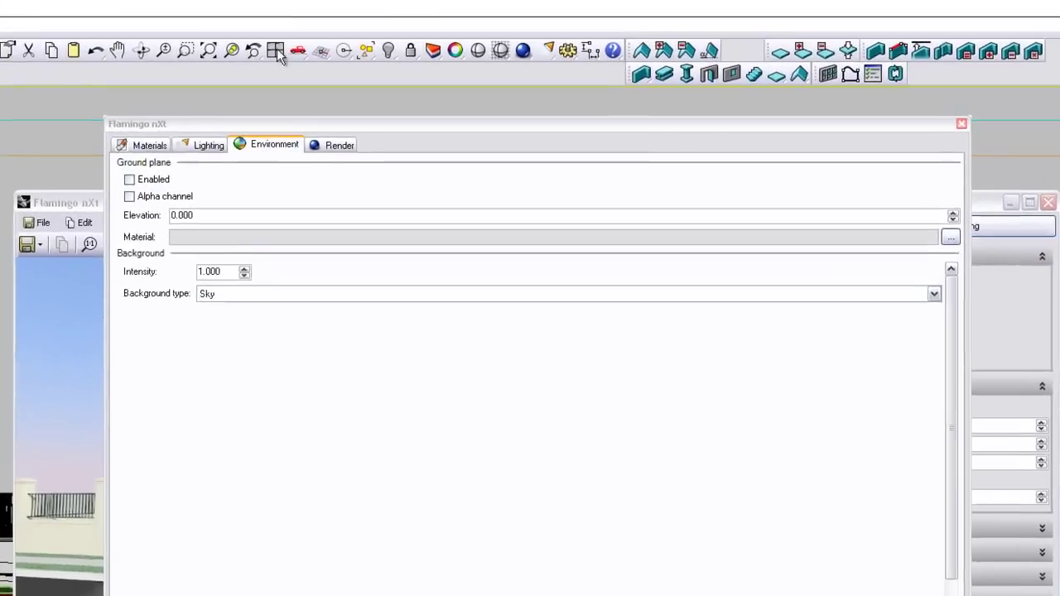
left_click(393, 28)
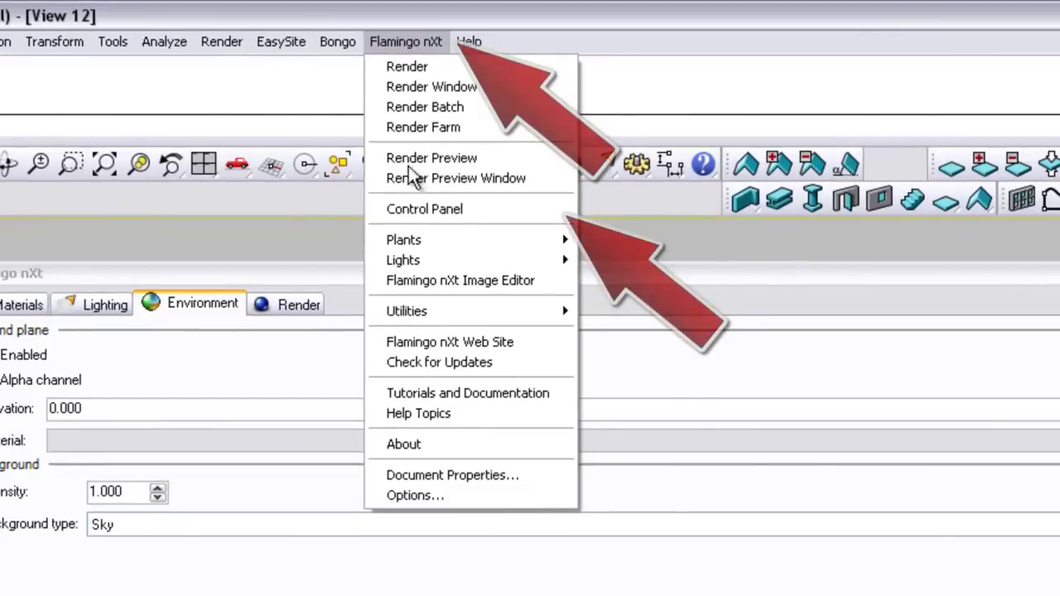
left_click(414, 214)
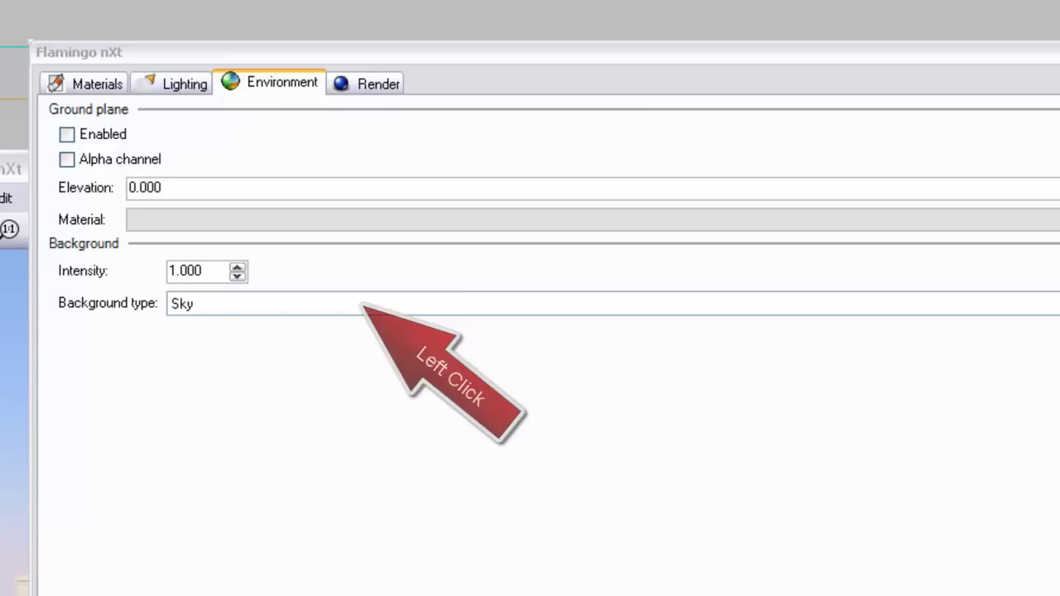
left_click(364, 304)
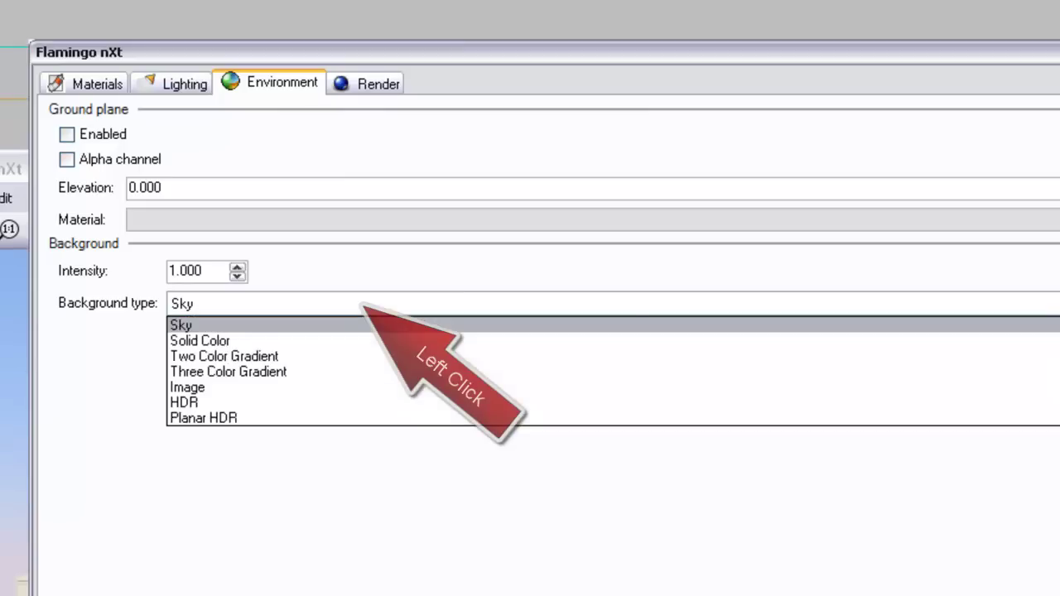
left_click(205, 340)
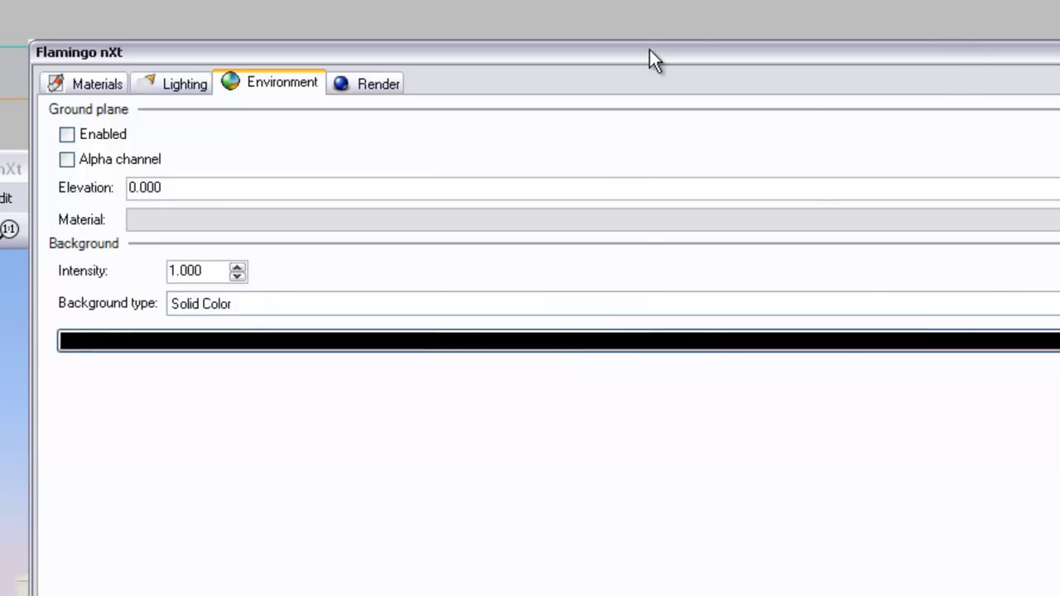
mouse_move(649, 50)
left_mouse_down()
mouse_move(657, 40)
mouse_move(641, 44)
left_mouse_up()
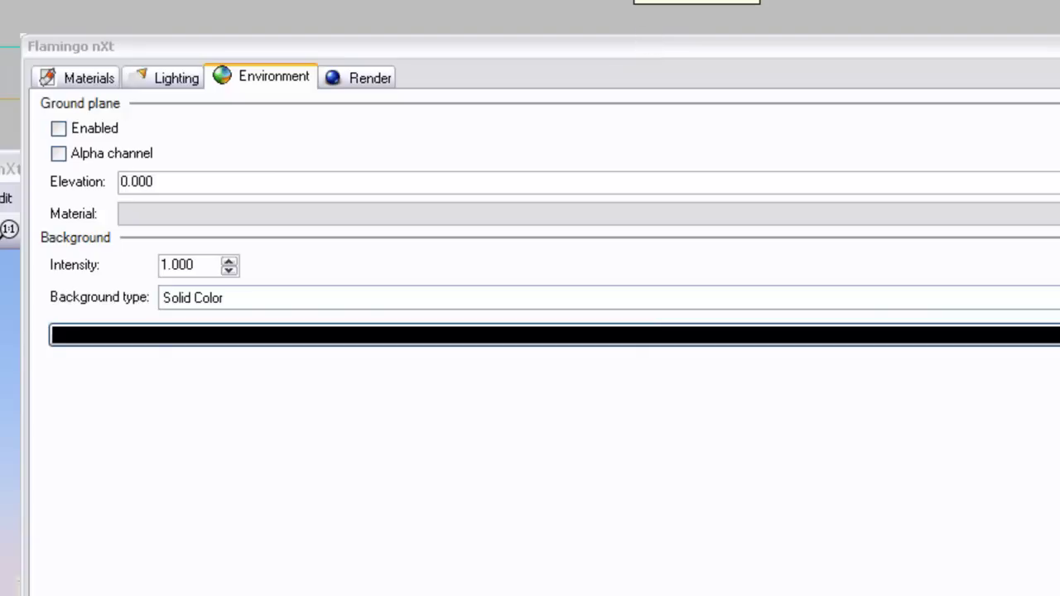
Render the house on the black background, stop at pass 6, and bring the settings forward.
left_click(638, 8)
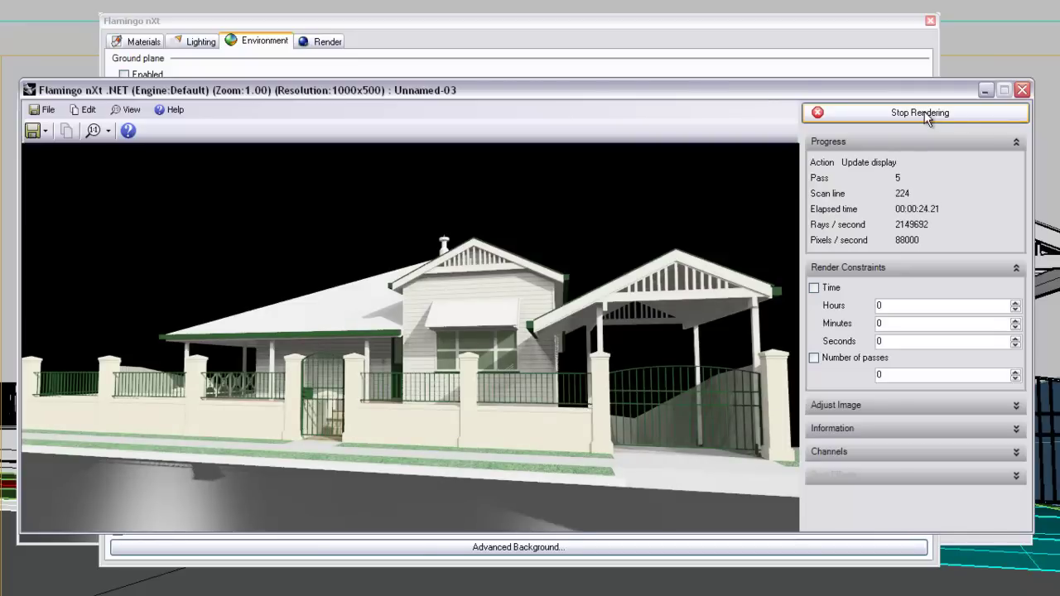
left_click(968, 113)
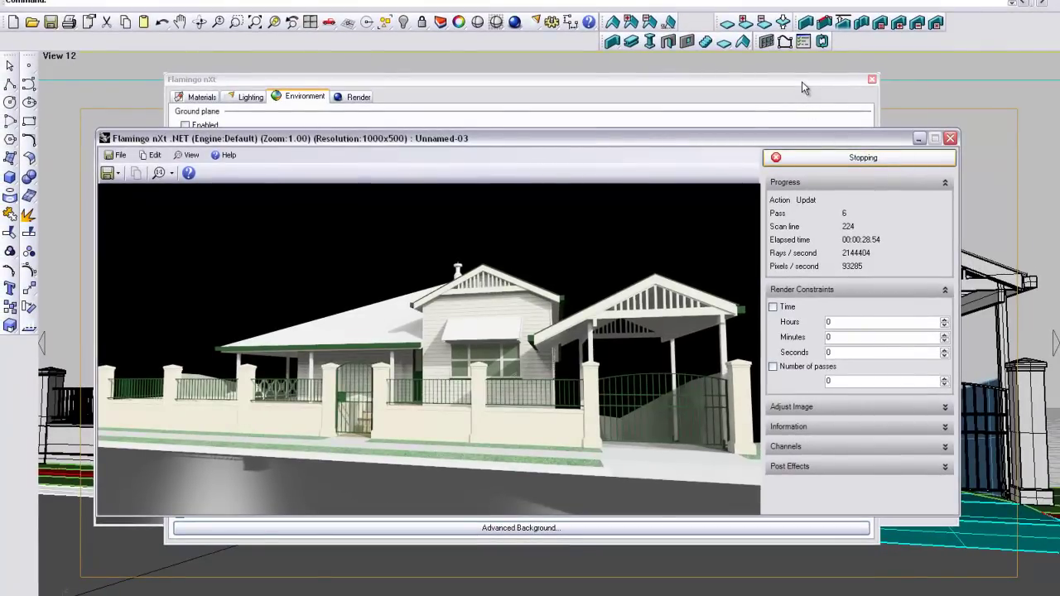
left_click(801, 81)
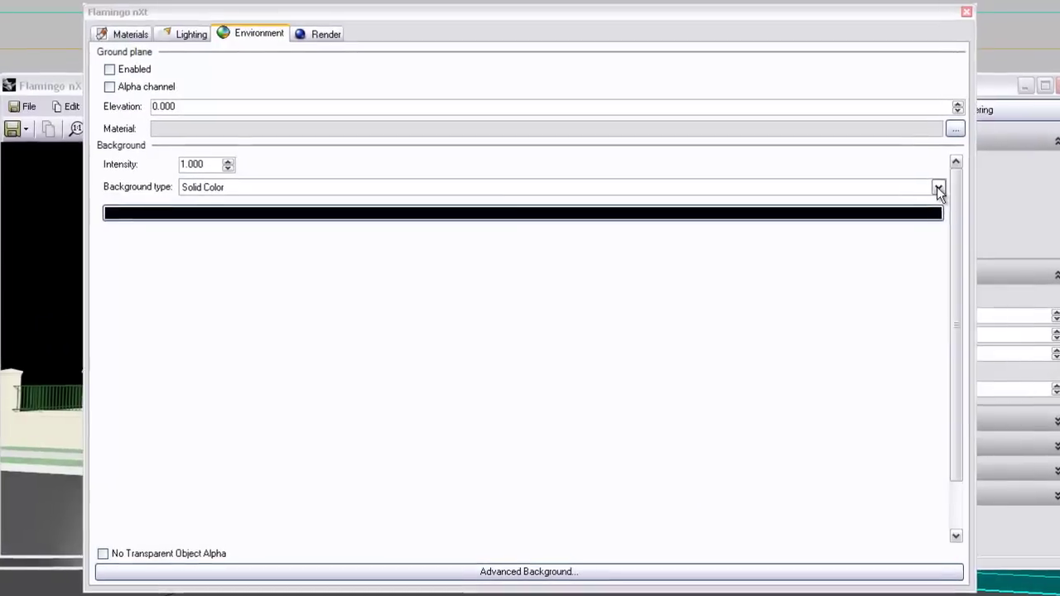
Switch the background to Two Color Gradient with a light grey-white bottom colour.
left_click(848, 219)
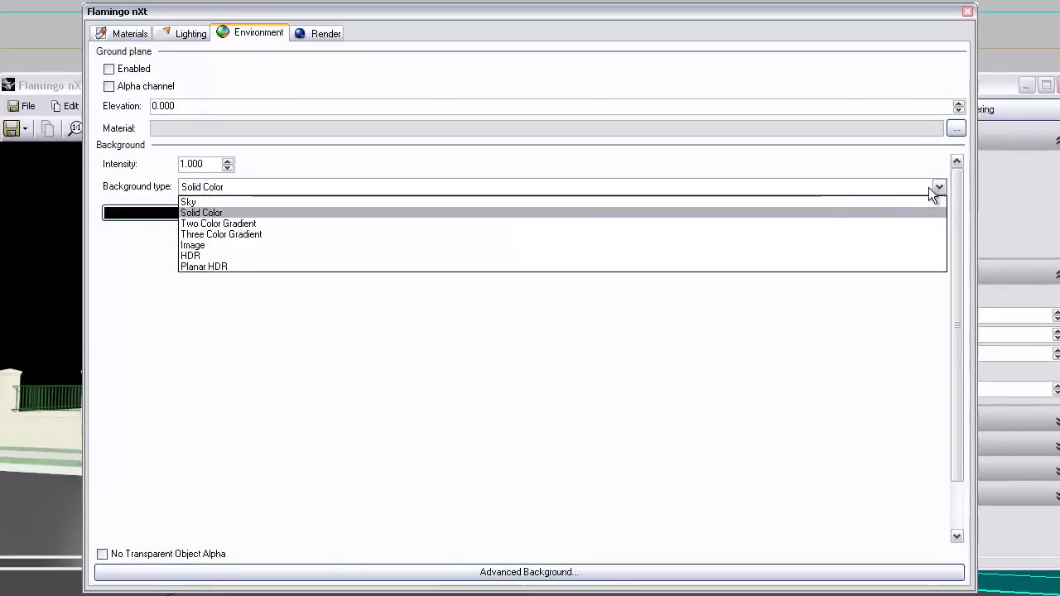
left_click(633, 224)
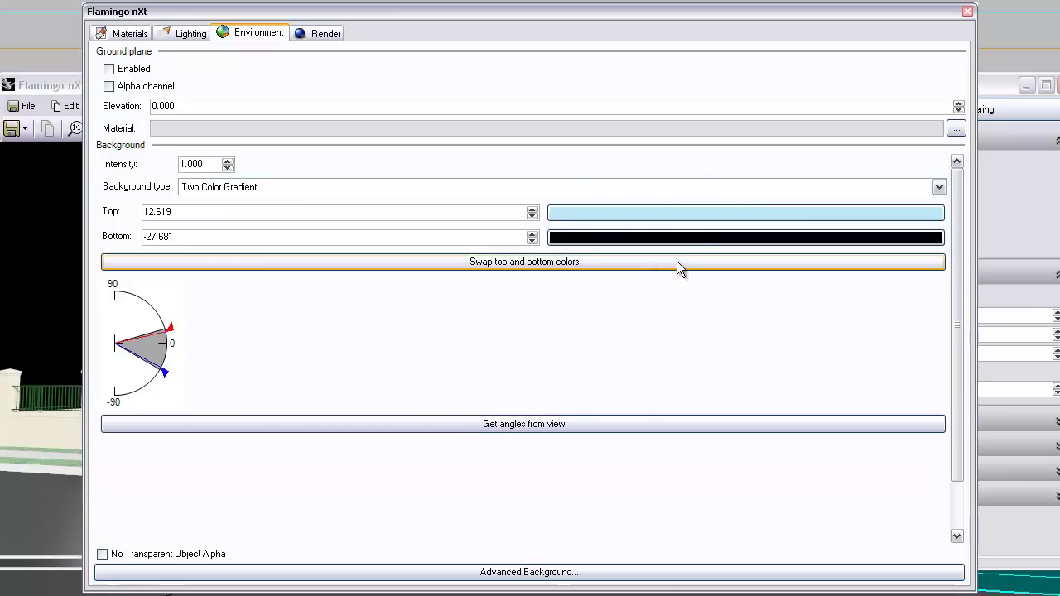
left_click(728, 238)
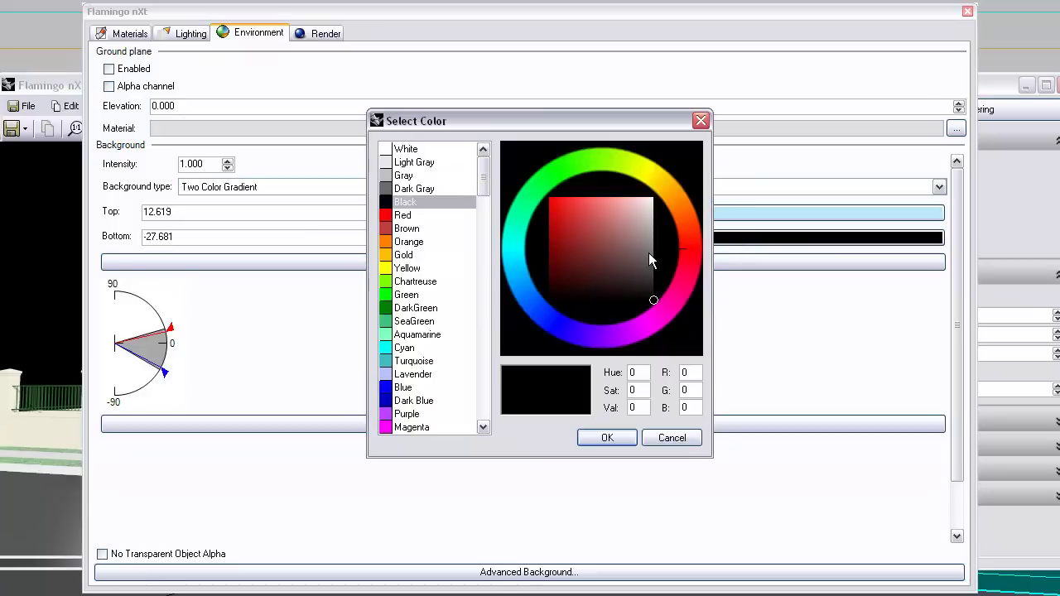
left_click_drag(649, 255, 660, 201)
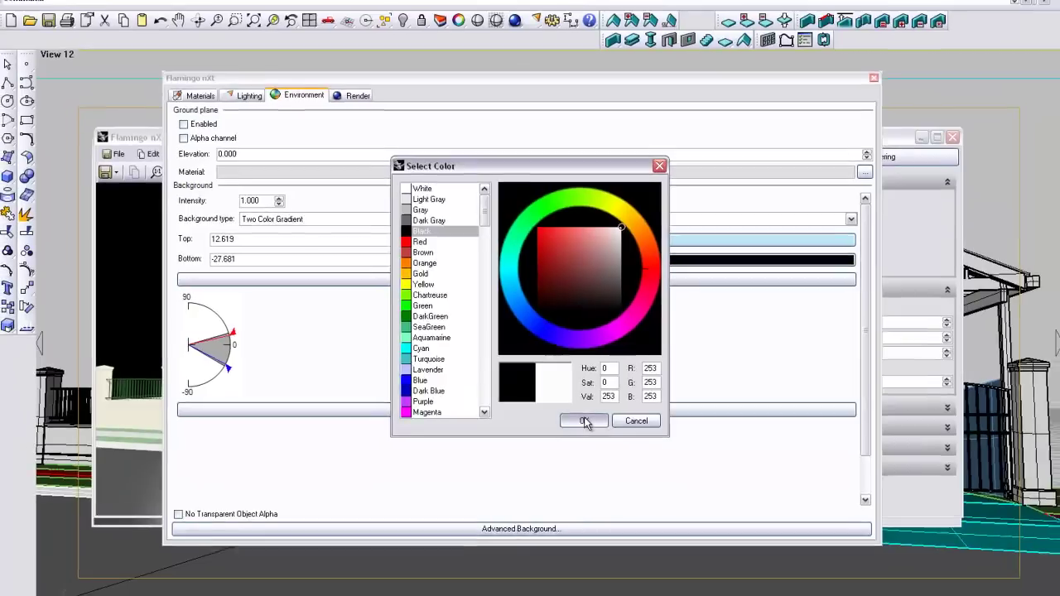
left_click(607, 437)
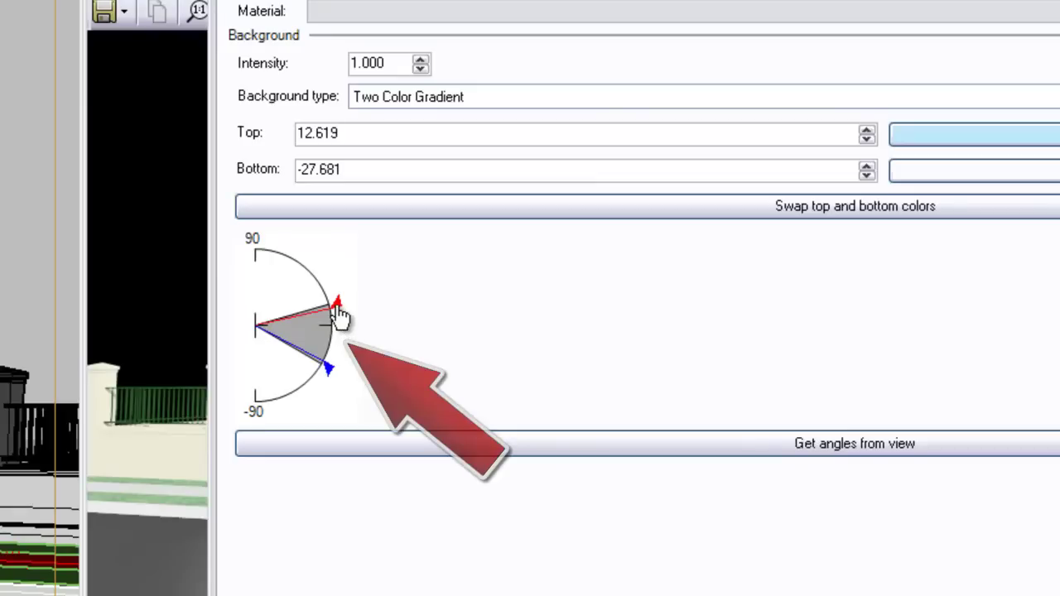
Set the gradient angles to top 8.686 and bottom -7.224.
mouse_move(337, 304)
left_mouse_down()
mouse_move(314, 248)
mouse_move(328, 334)
mouse_move(322, 241)
mouse_move(337, 329)
mouse_move(339, 321)
left_mouse_up()
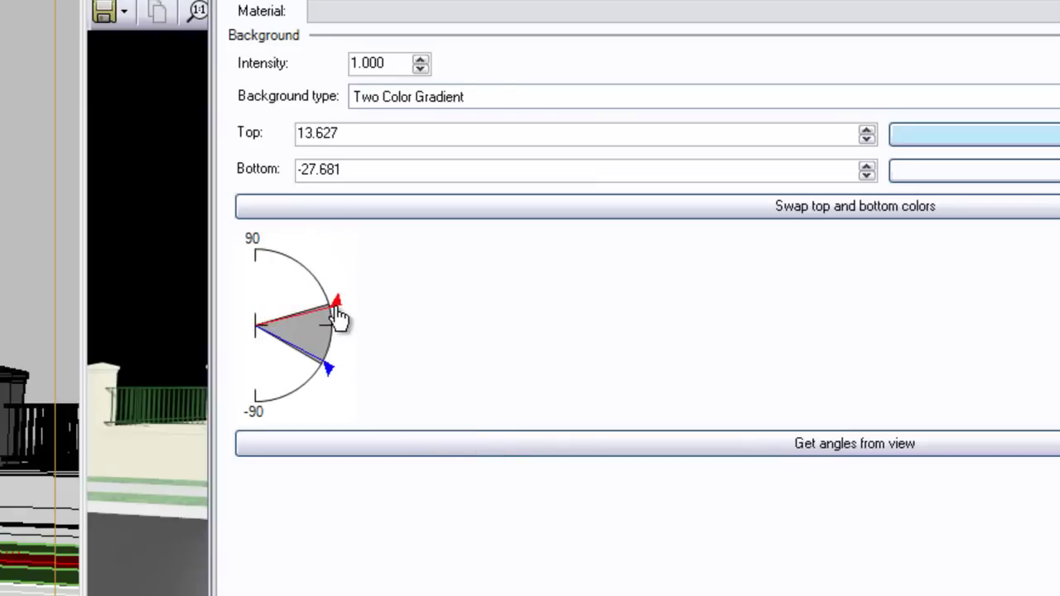
left_click_drag(329, 371, 339, 346)
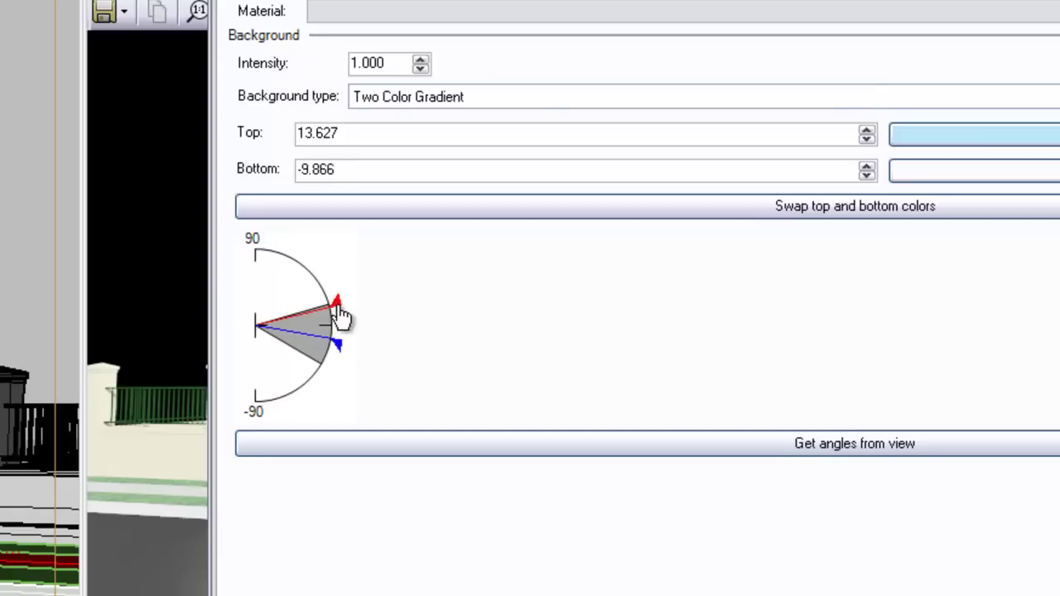
left_click_drag(342, 316, 342, 344)
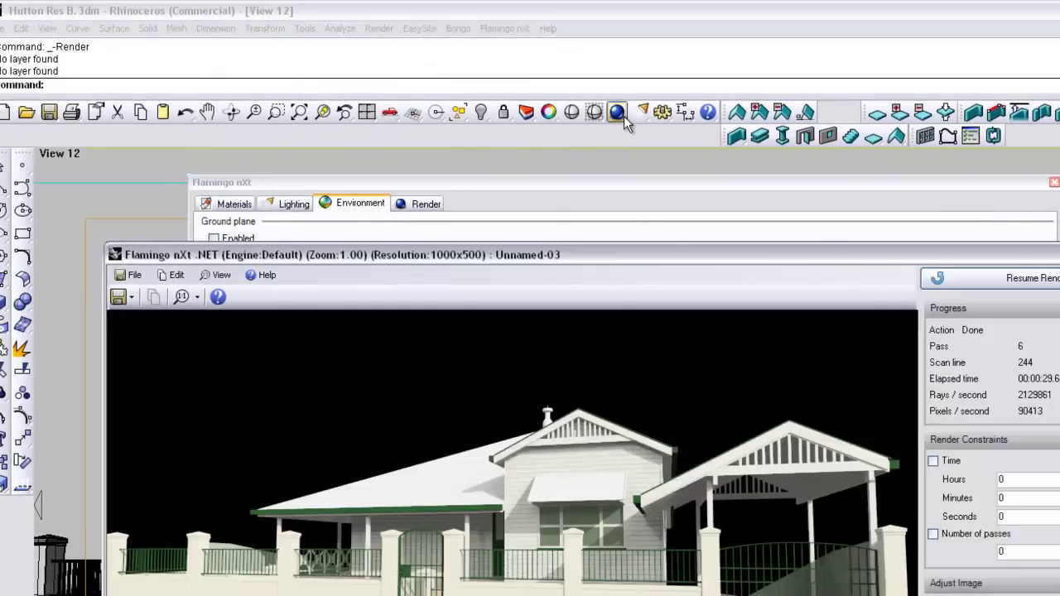
Render the house against the blue two-color gradient, stop at pass 4, and return to settings.
left_click(622, 116)
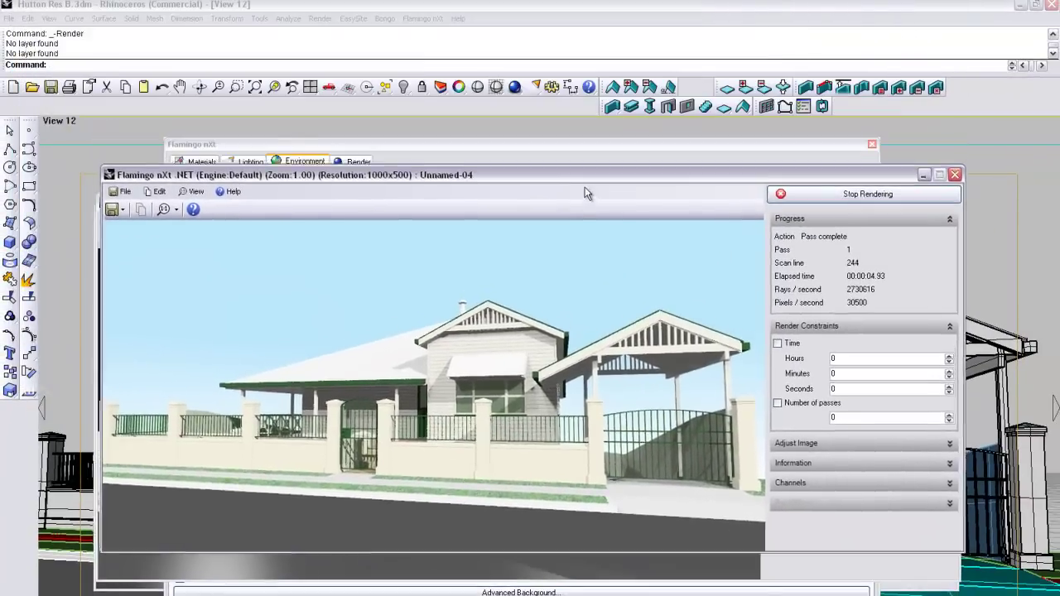
left_click_drag(621, 53, 621, 86)
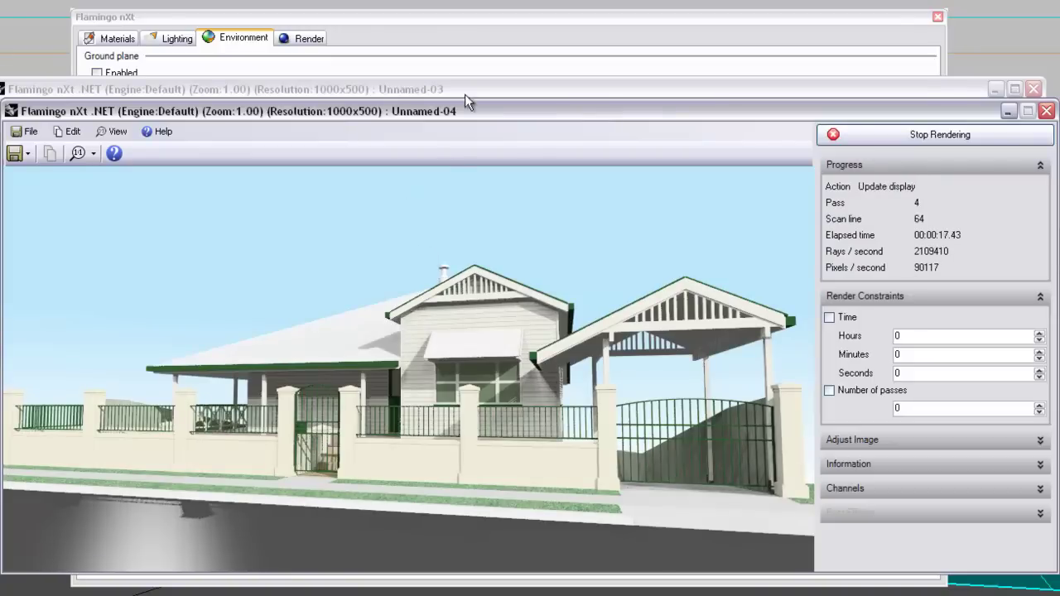
left_click(918, 133)
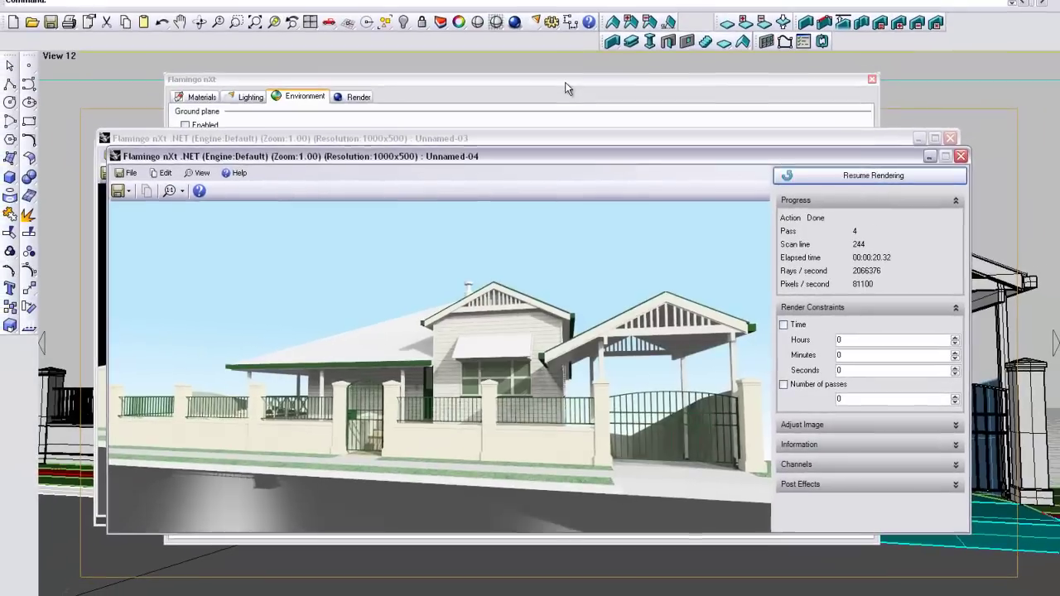
left_click(562, 20)
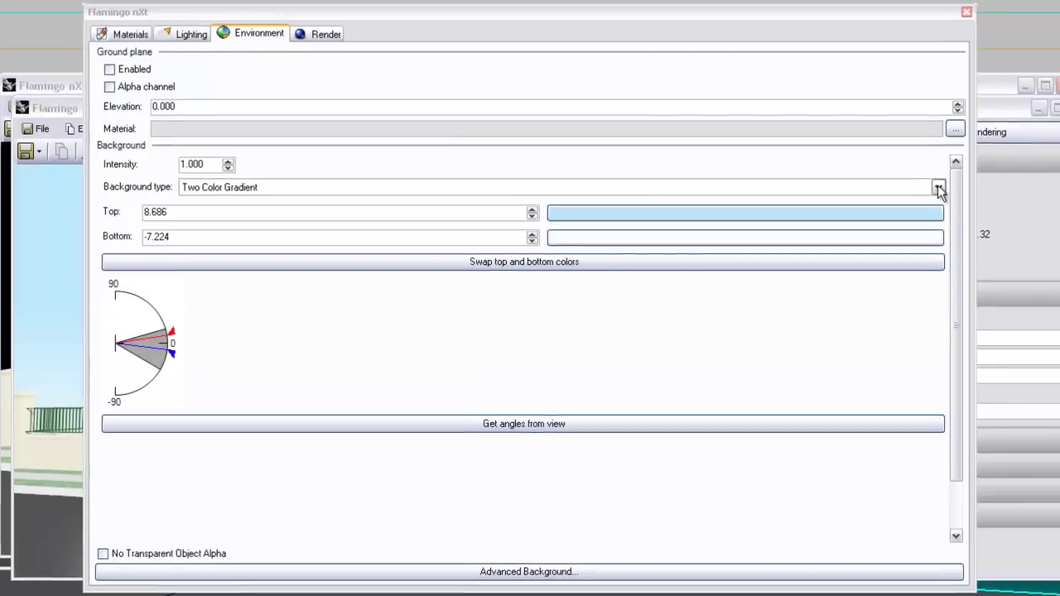
Switch to Three Color Gradient with a dark teal top and near-white middle colour.
left_click(881, 207)
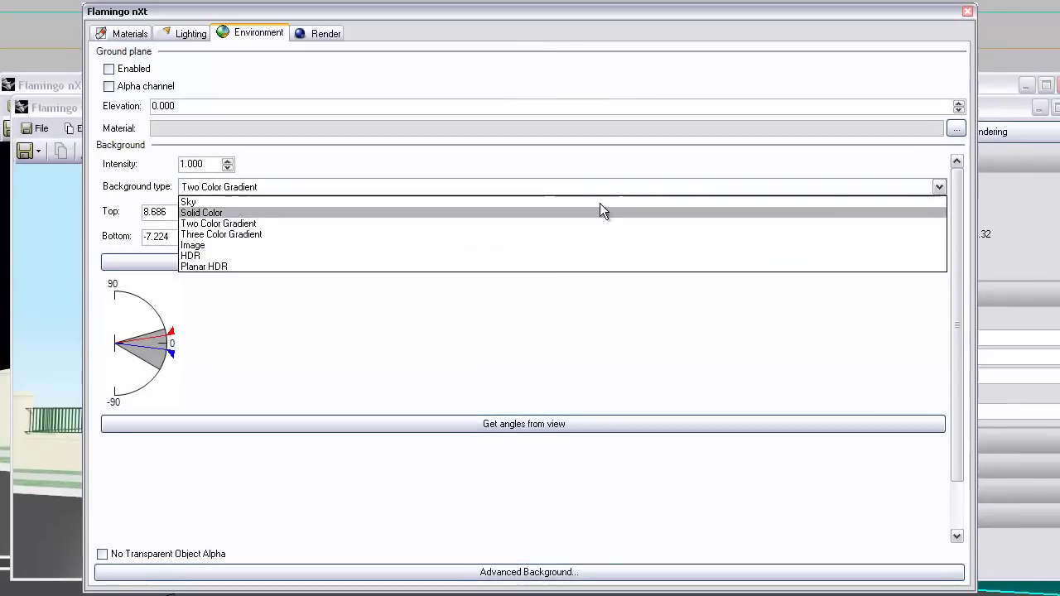
left_click(414, 239)
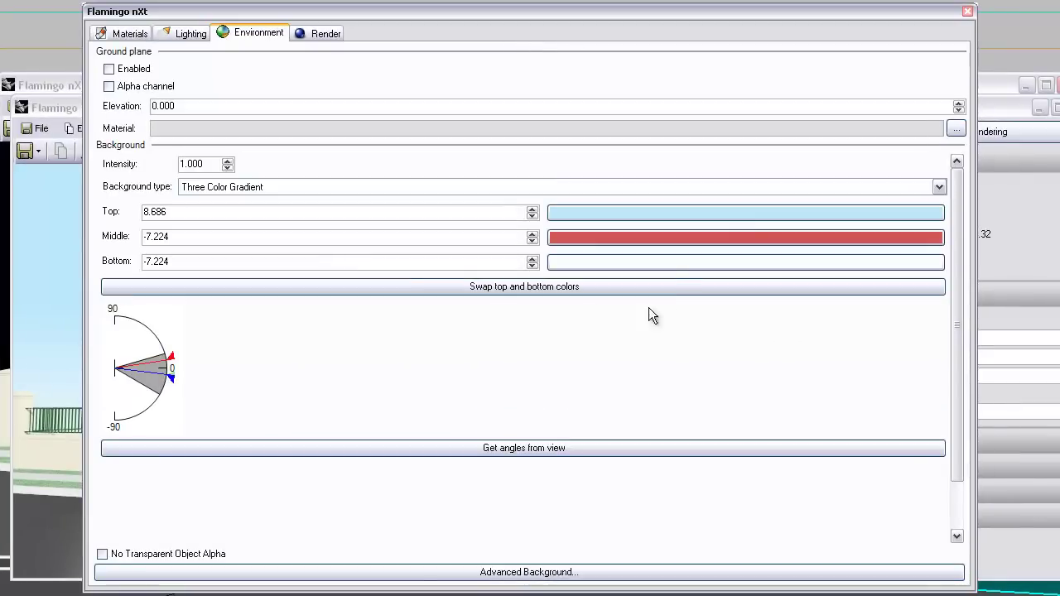
left_click(716, 217)
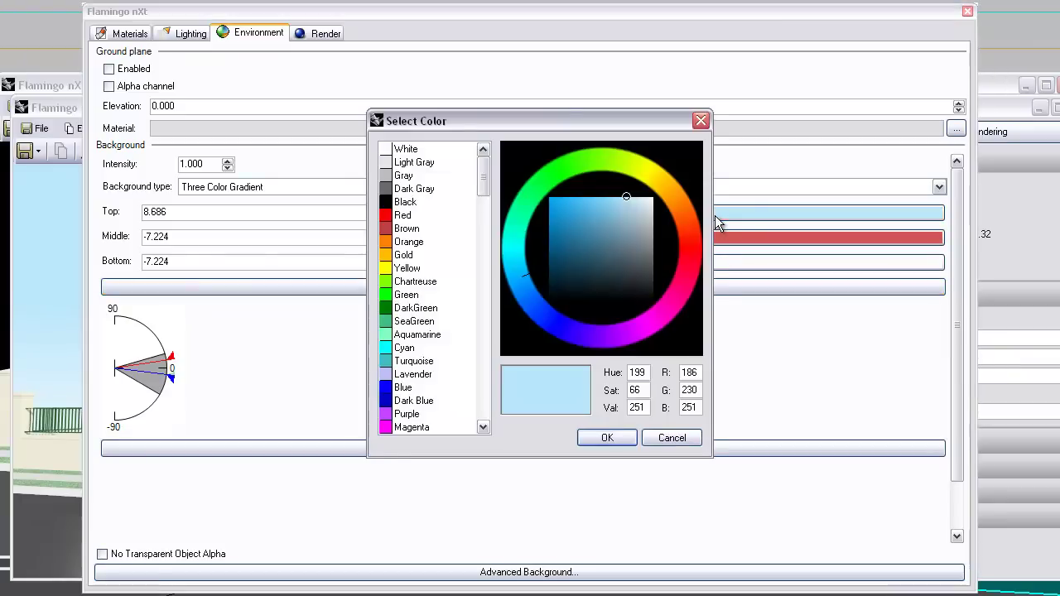
mouse_move(596, 224)
left_mouse_down()
mouse_move(568, 280)
mouse_move(580, 269)
left_mouse_up()
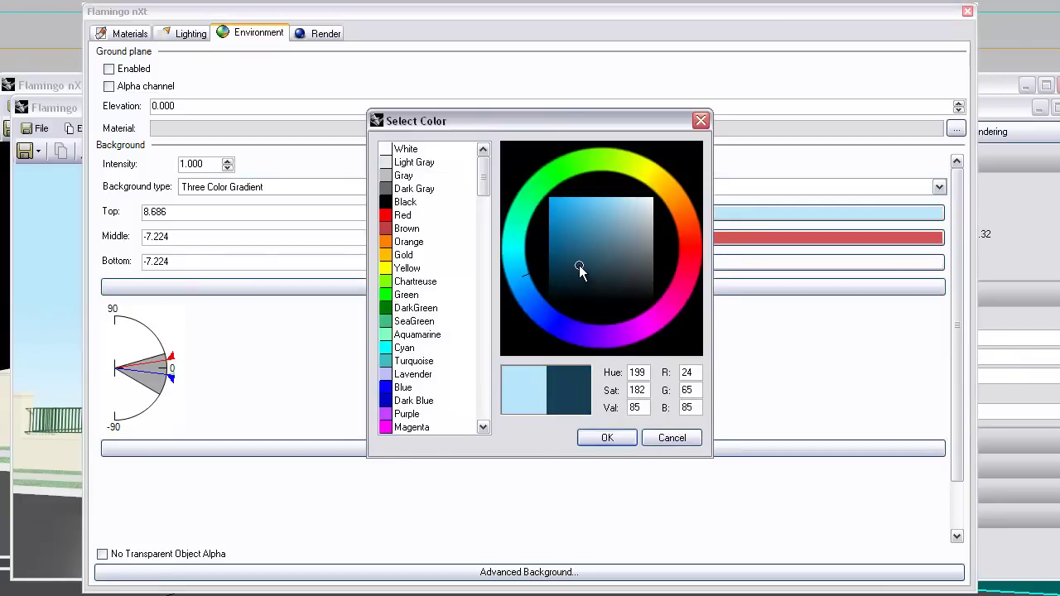
left_click(607, 439)
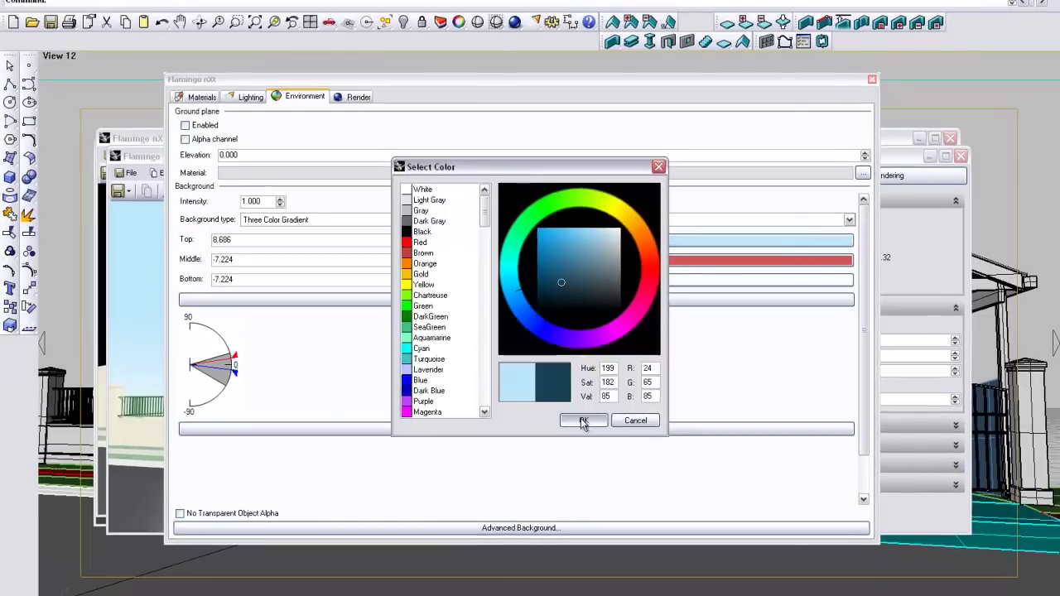
left_click(672, 265)
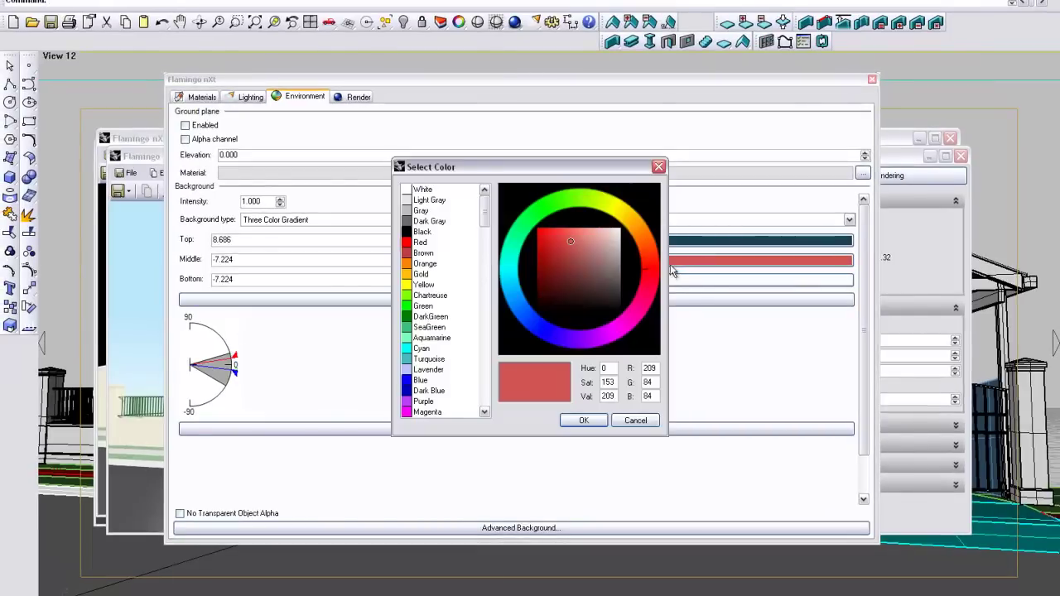
left_click_drag(599, 280, 620, 232)
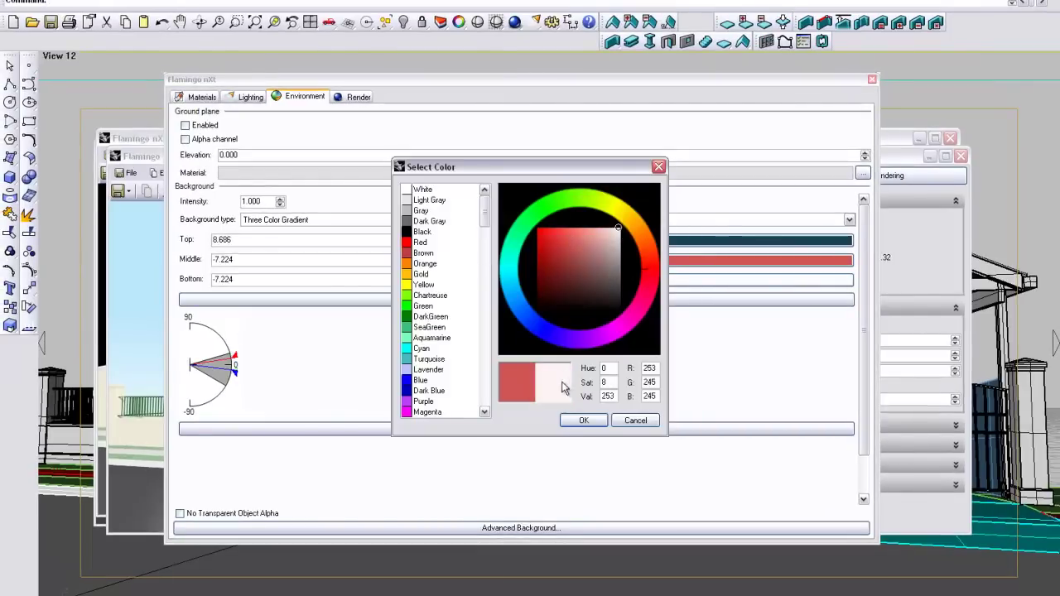
left_click(571, 423)
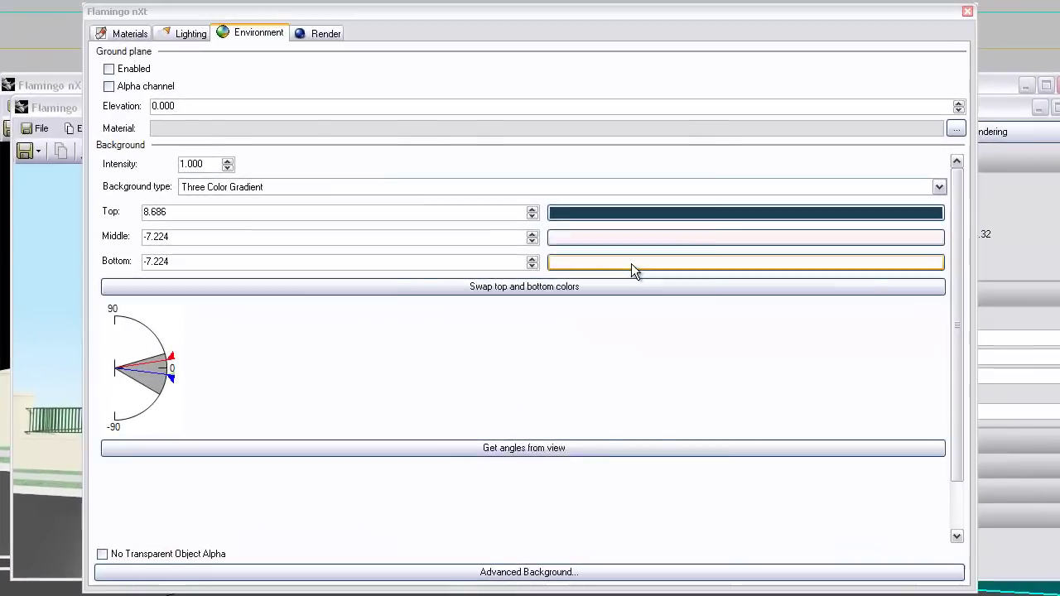
Make the bottom colour medium purple, then swap the top and bottom colours.
left_click(631, 265)
left_click_drag(650, 321, 654, 314)
left_click(601, 248)
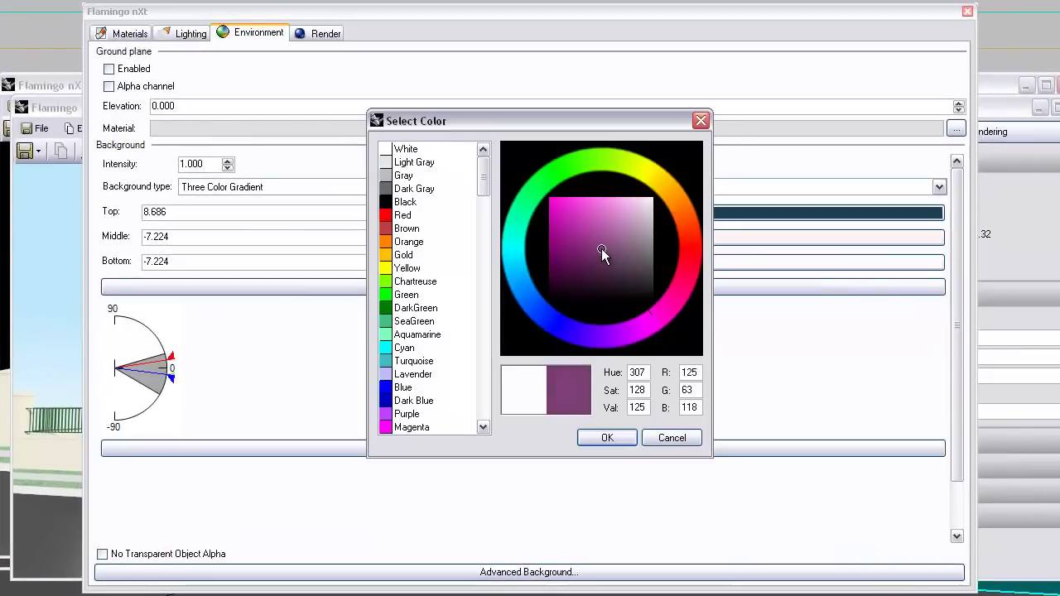
left_click(607, 437)
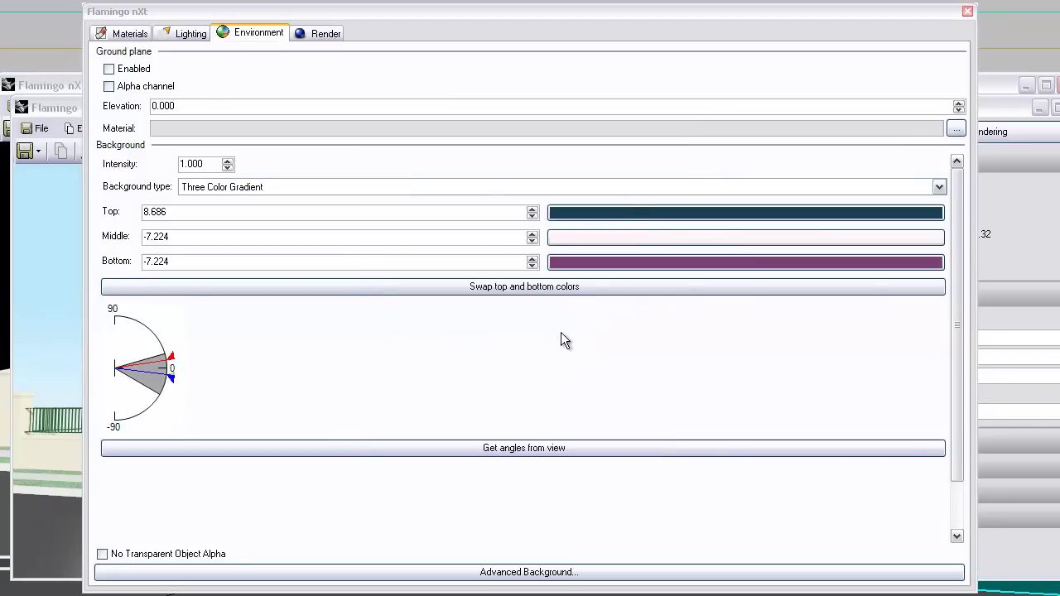
left_click(549, 287)
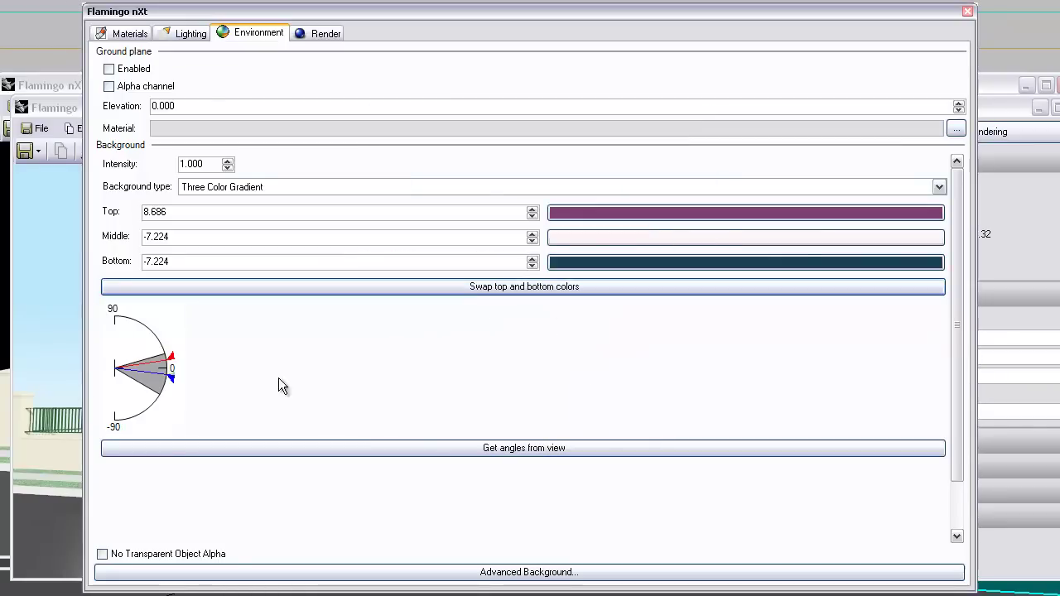
Set the three-color gradient angles to top 40.946 and bottom -28.413, middle 6.254.
left_click_drag(174, 361, 171, 328)
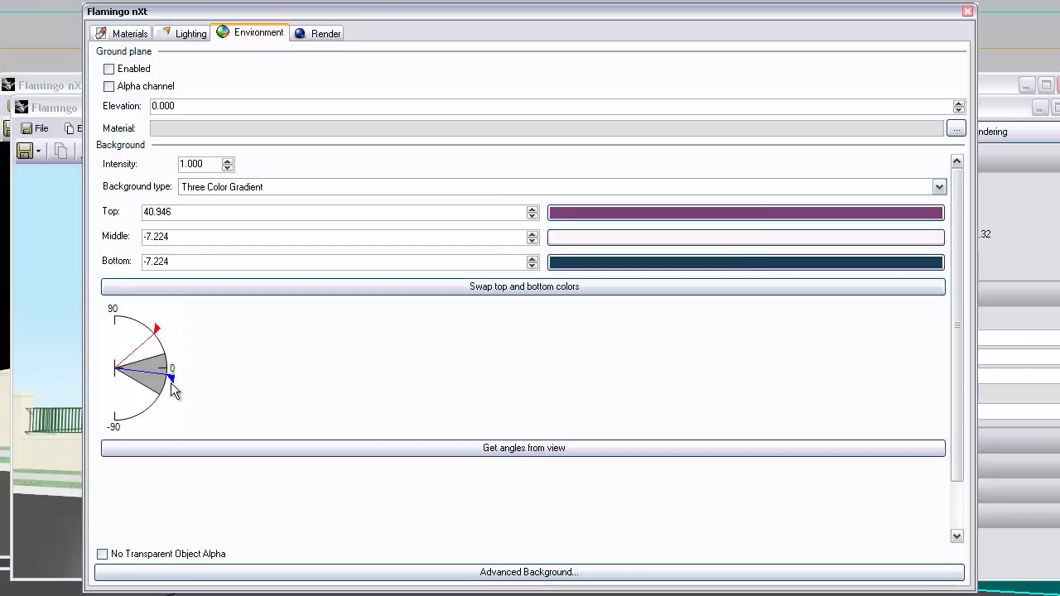
mouse_move(170, 377)
left_mouse_down()
mouse_move(156, 415)
mouse_move(173, 363)
left_mouse_up()
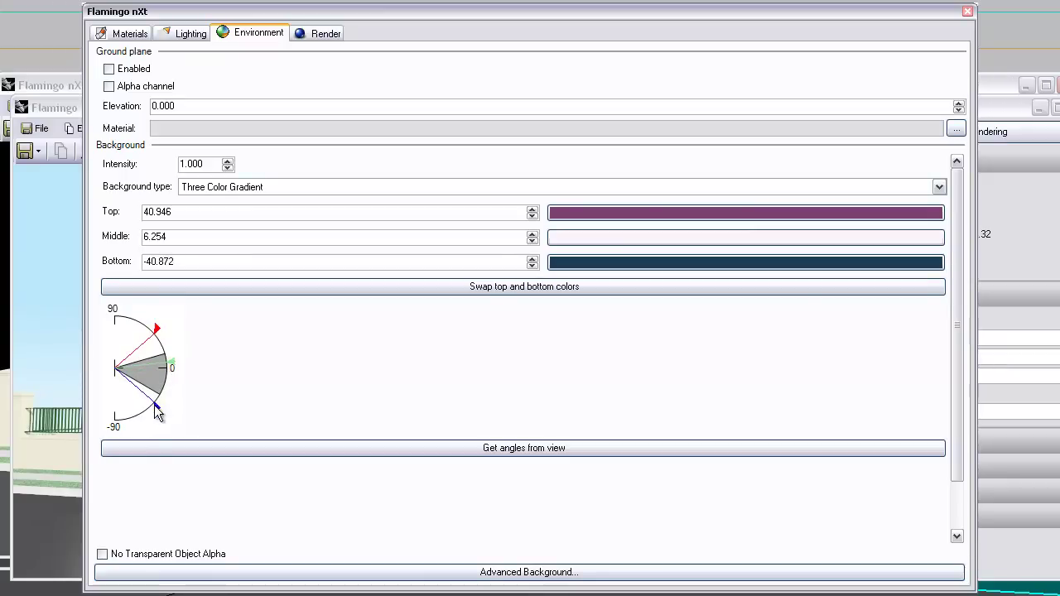
left_click_drag(157, 409, 165, 399)
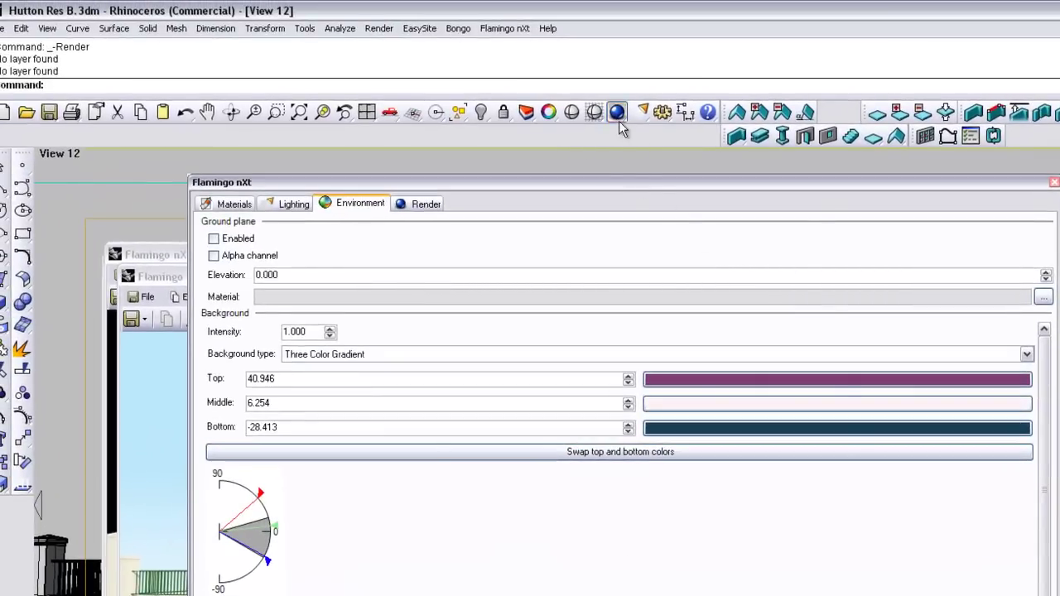
Render the three-color gradient sky, stop after pass 4, resize the render window, and return to settings.
left_click(618, 116)
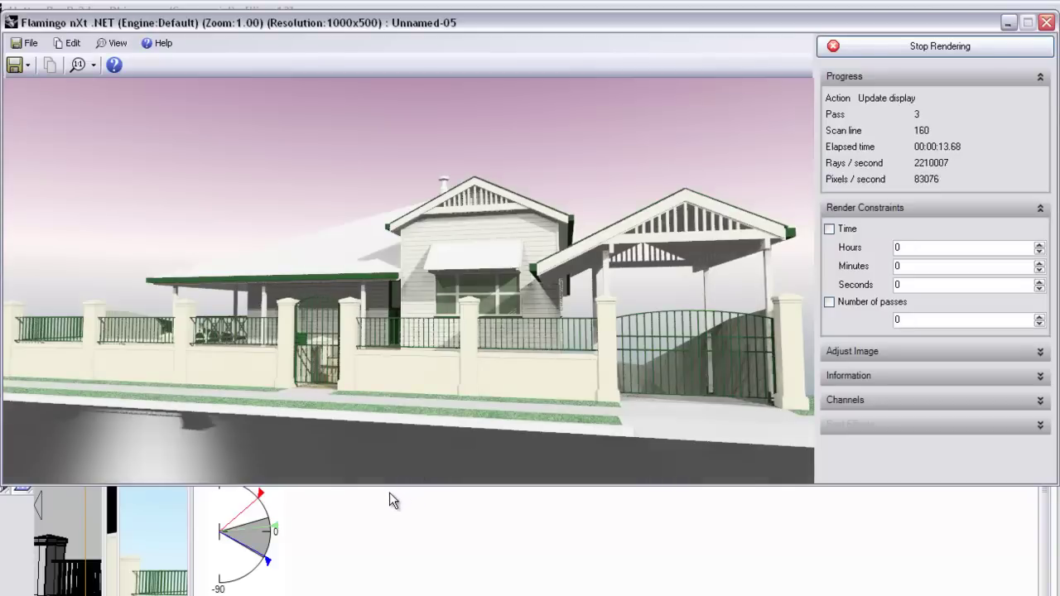
left_click(962, 48)
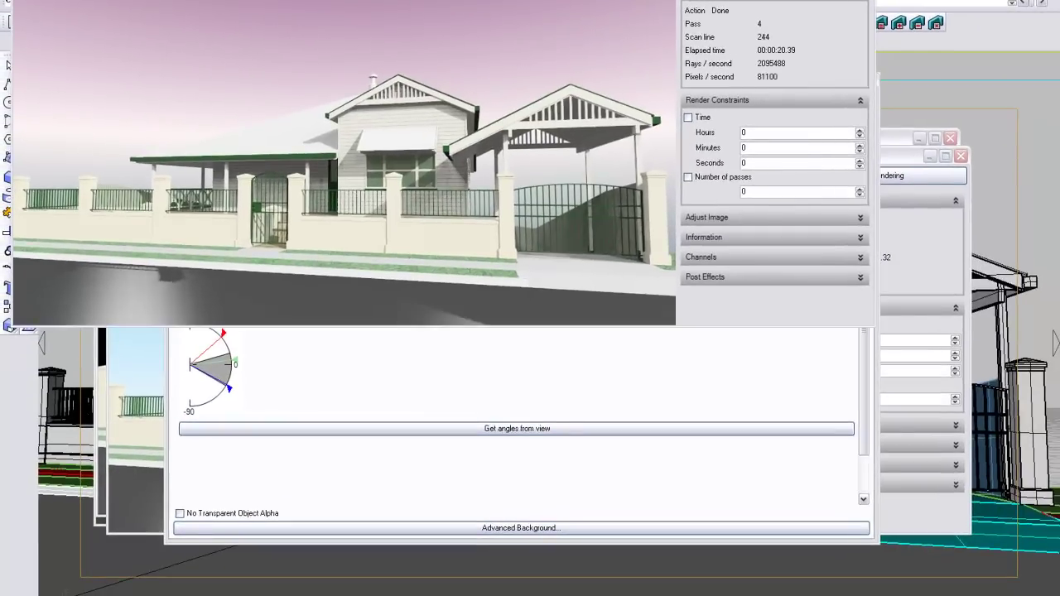
left_click_drag(812, 2, 843, 66)
left_click_drag(775, 73, 878, 147)
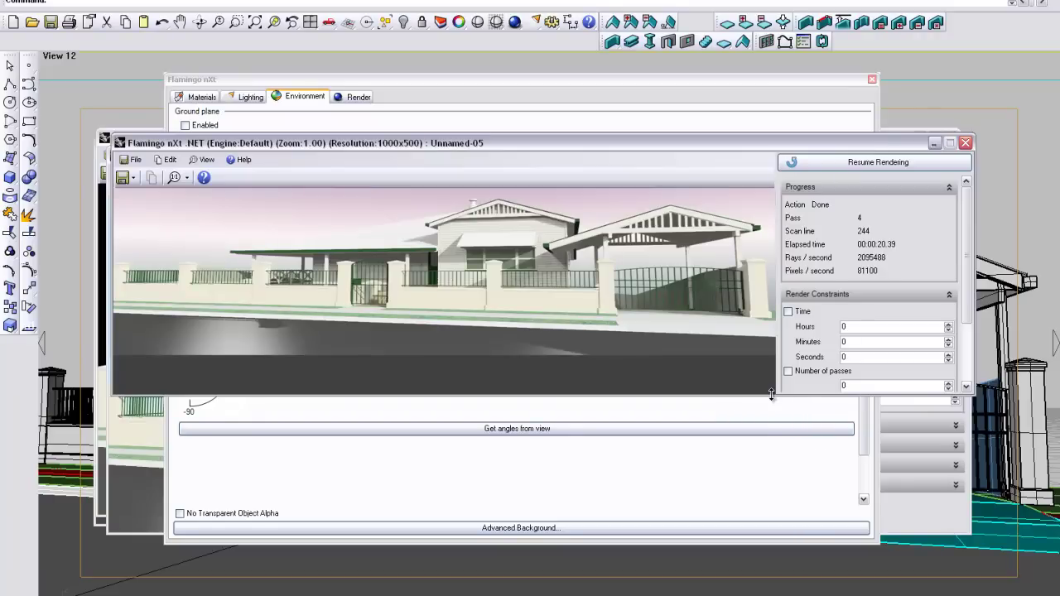
left_click_drag(771, 395, 748, 514)
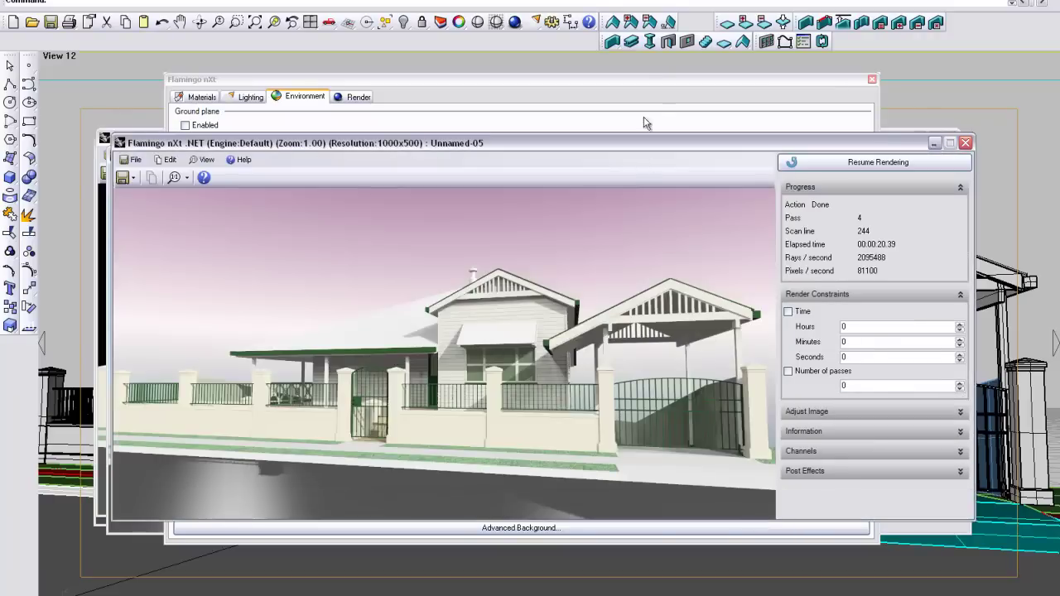
left_click(650, 86)
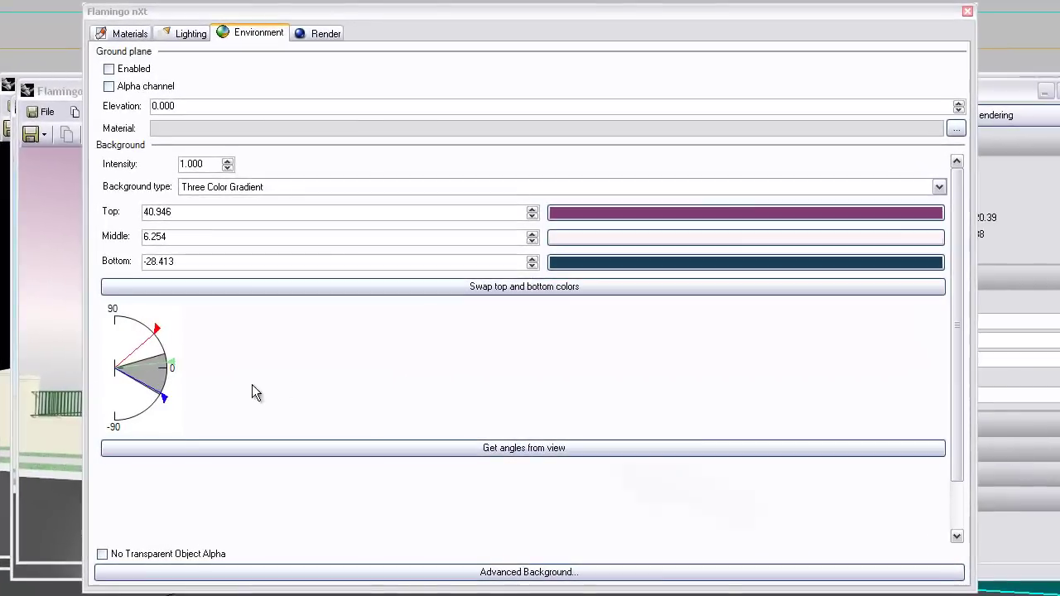
Match the gradient angles to the current view (16.083, -7.116, -30.314) and make the middle colour red.
left_click(593, 454)
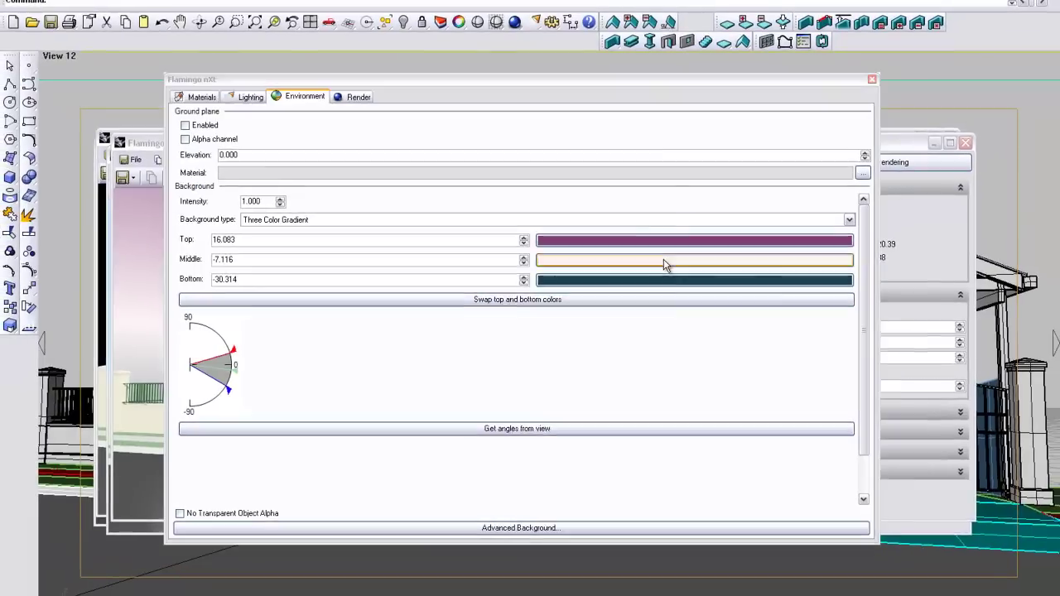
left_click(709, 237)
left_click(567, 219)
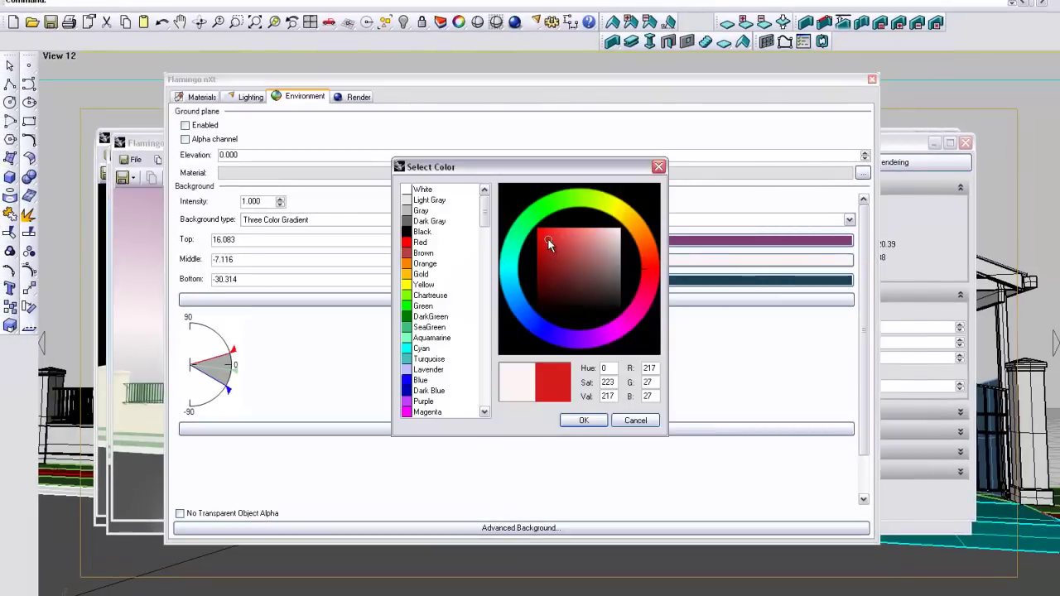
left_click(578, 420)
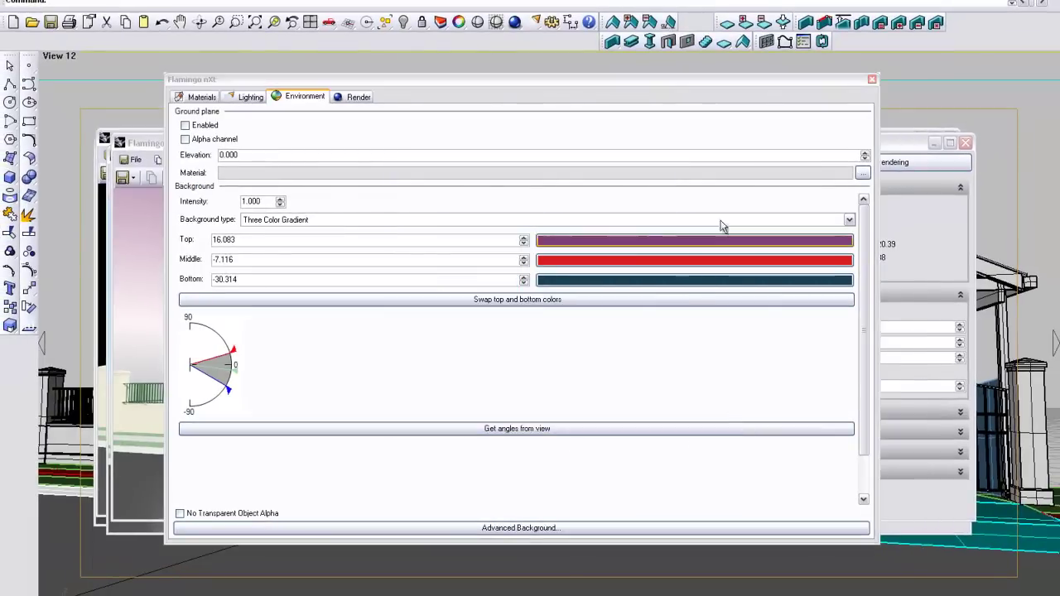
left_click(903, 162)
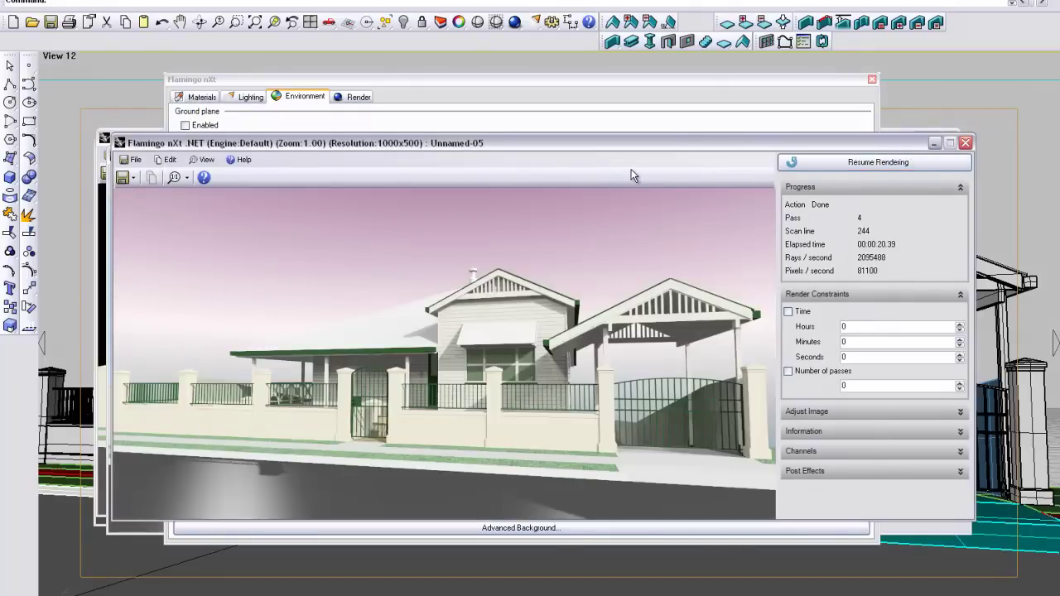
Re-render the house with the purple-to-red gradient, moving the render window aside and stopping at pass 4.
left_click(514, 23)
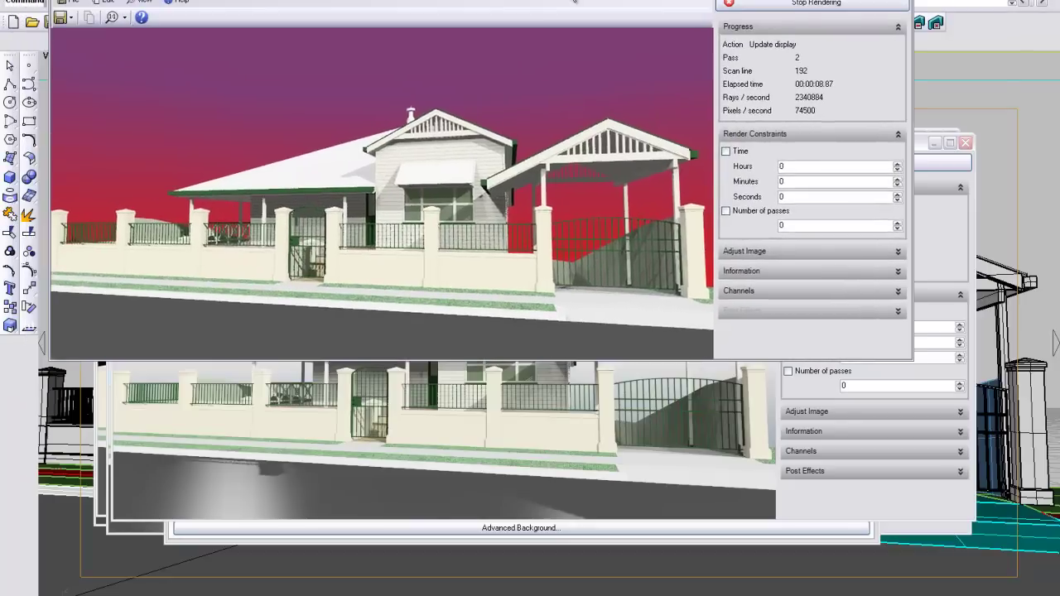
left_click_drag(574, 2, 619, 138)
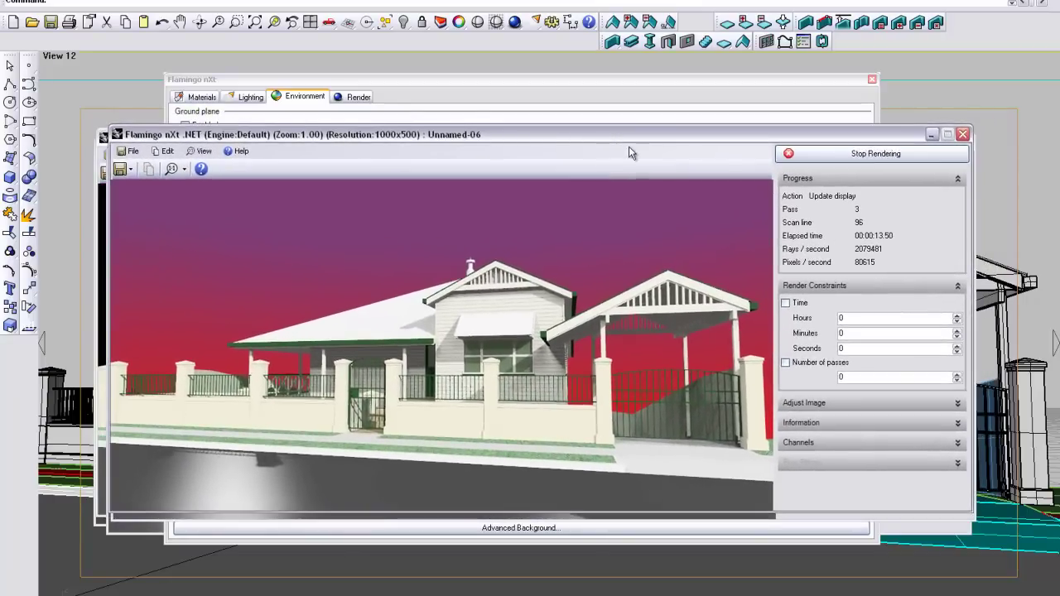
left_click(871, 158)
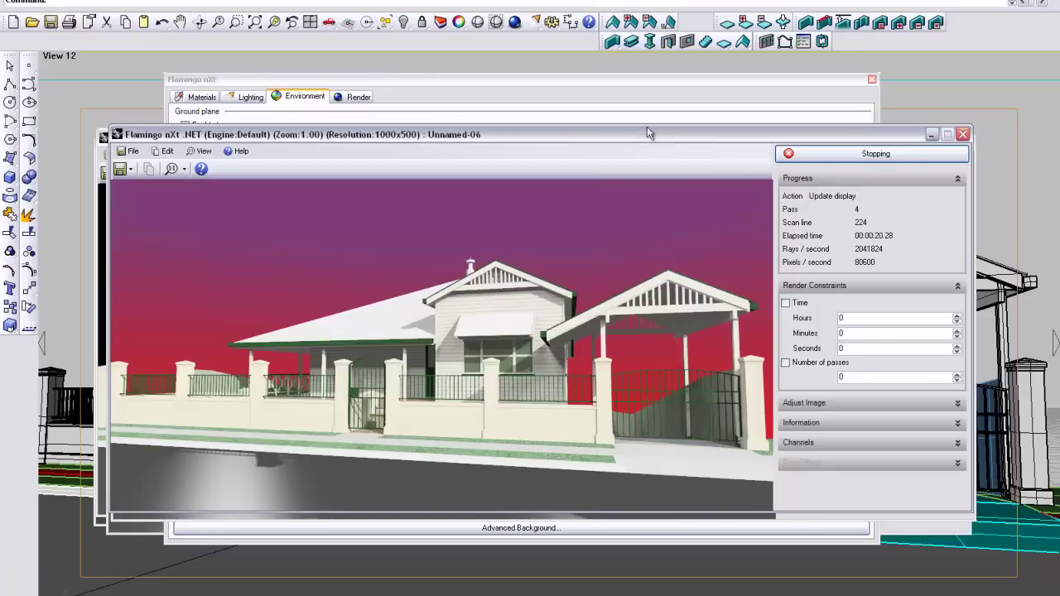
Bring the Environment settings forward and set Background type to Image.
left_click(609, 81)
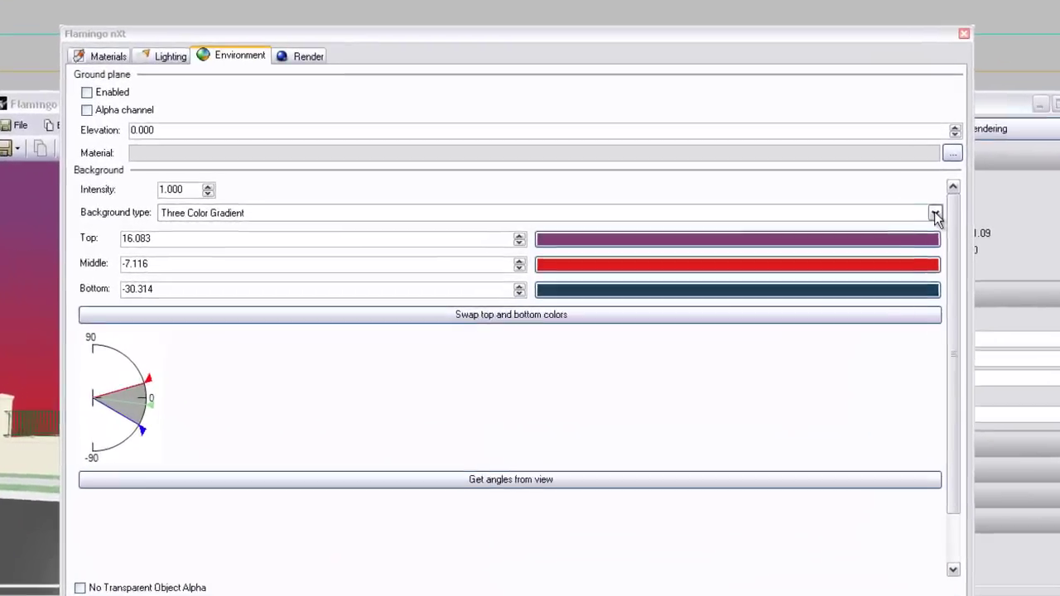
left_click(849, 220)
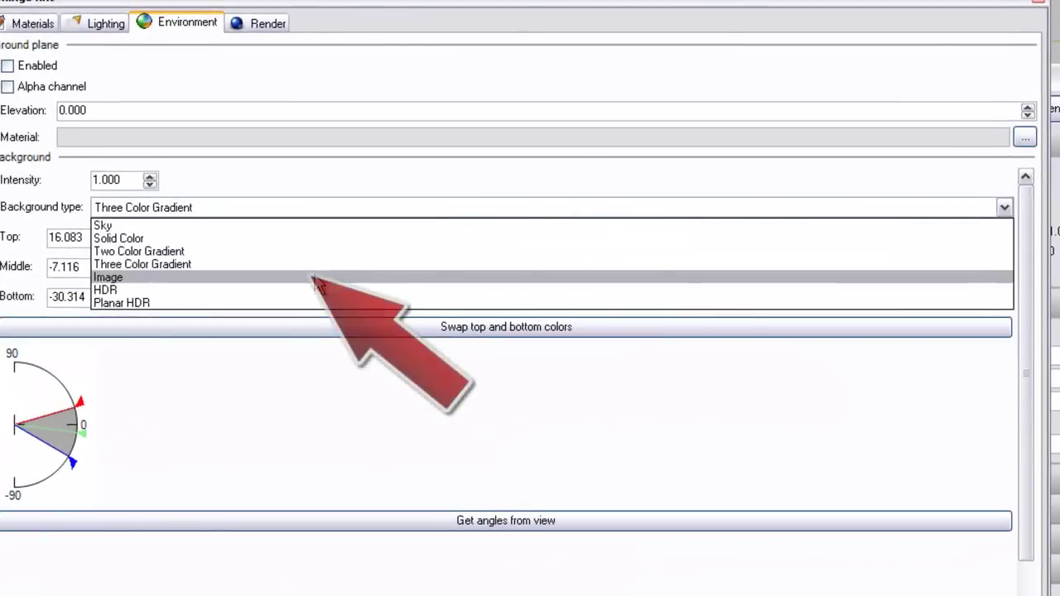
left_click(332, 276)
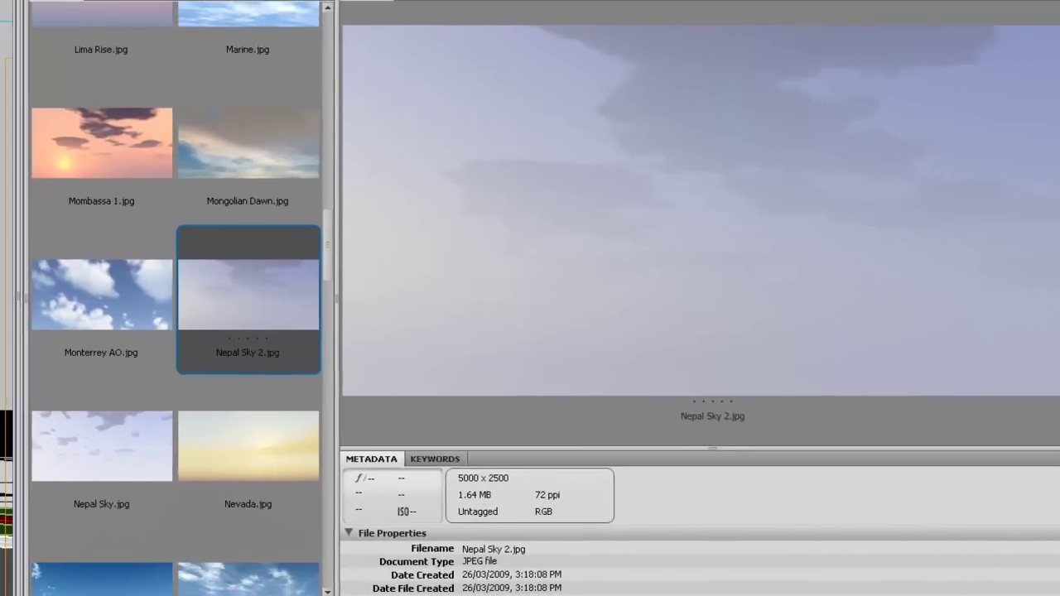
Preview Nepal Sky 2.jpg in the VUE Sky folder, then return to the Flamingo render window.
left_click_drag(340, 238, 331, 23)
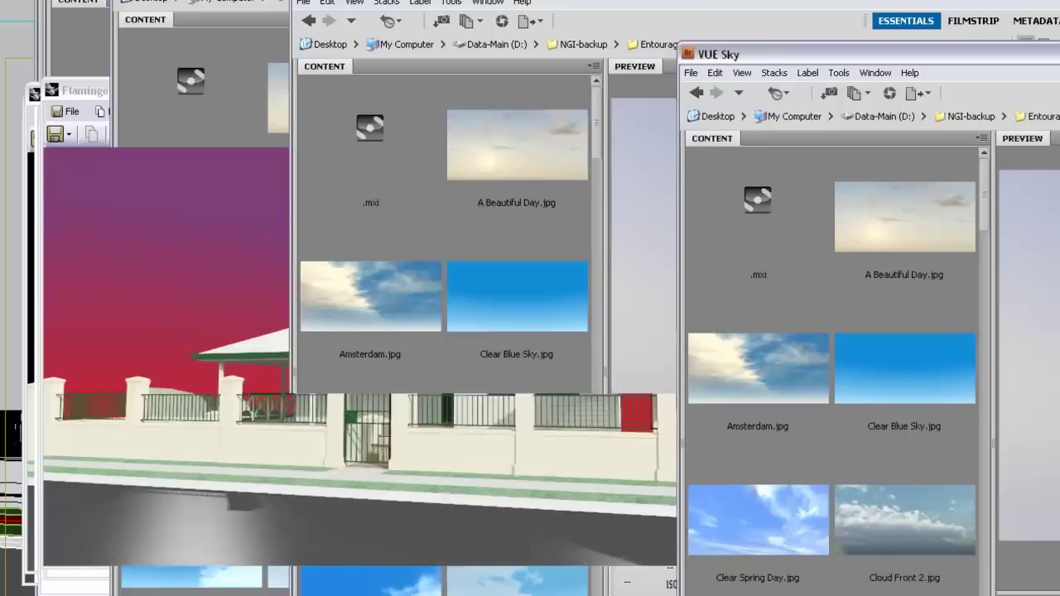
key("alt+Tab")
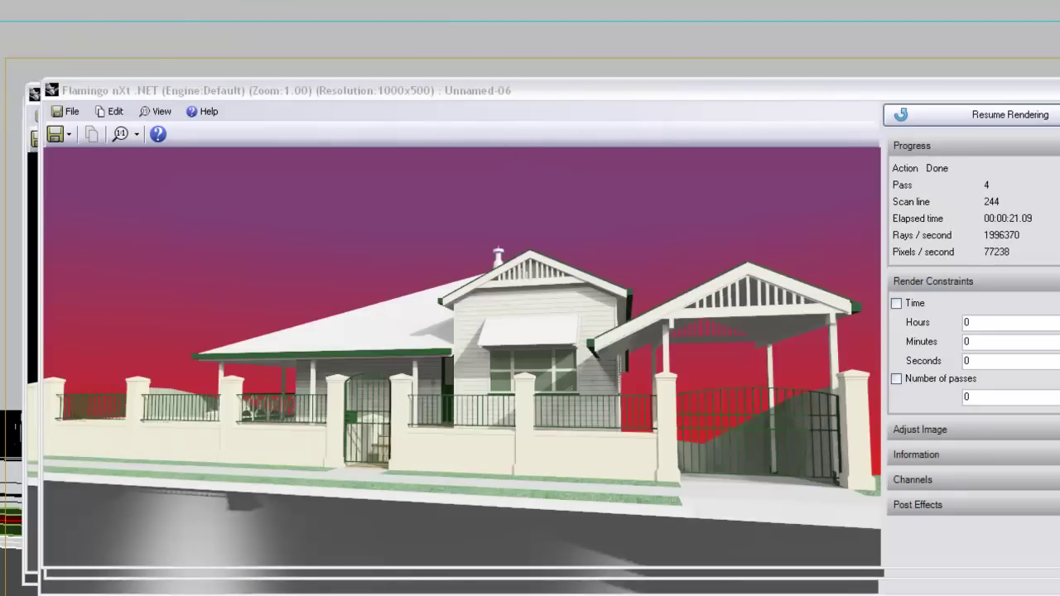
Bring the environment settings forward and check the background bitmap, keeping Nepal Sky 2.jpg.
left_click(439, 2)
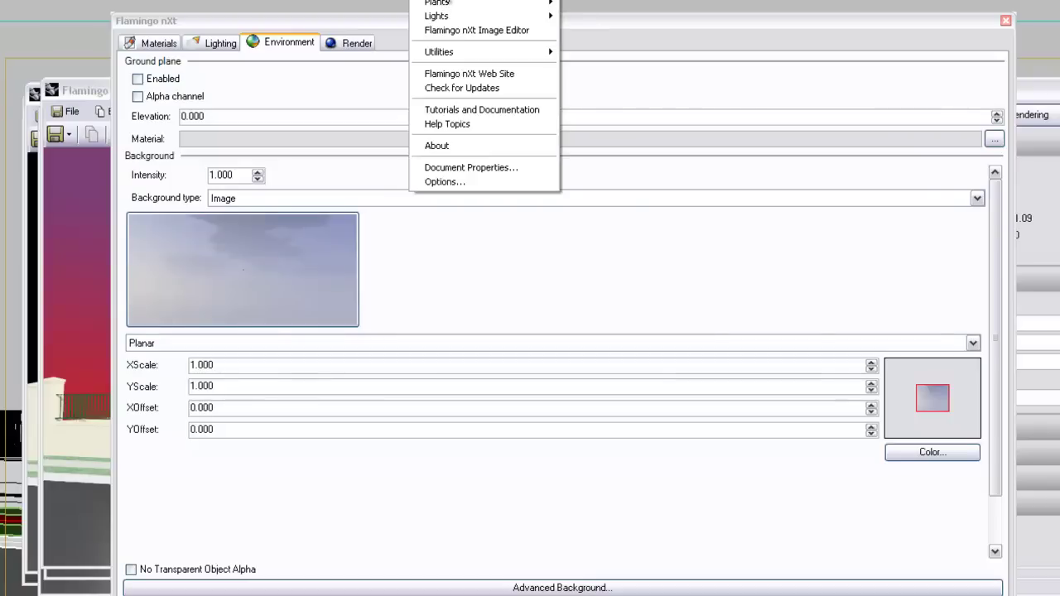
key("Escape")
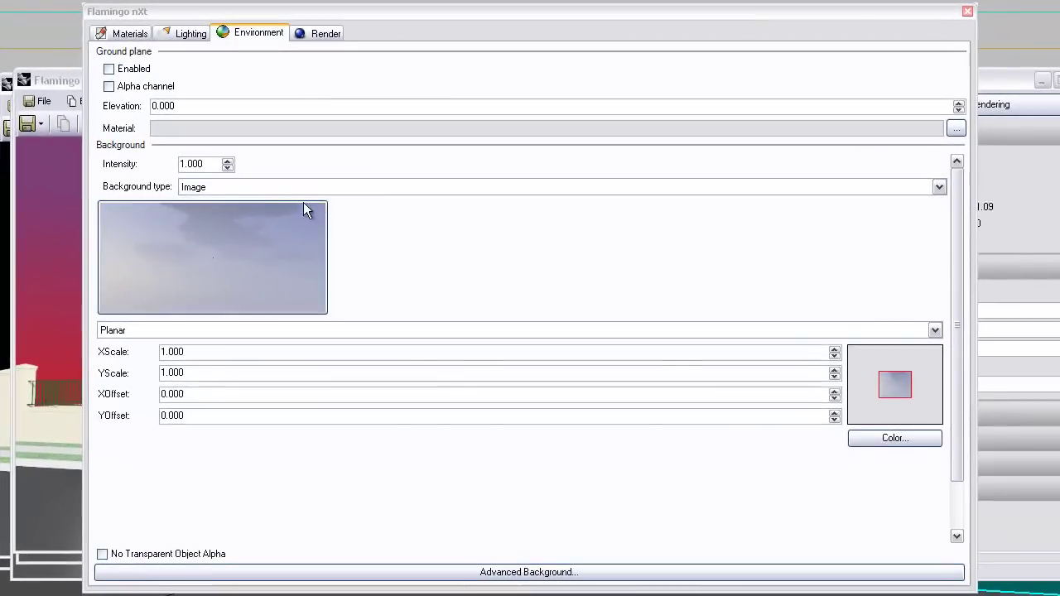
left_click(224, 240)
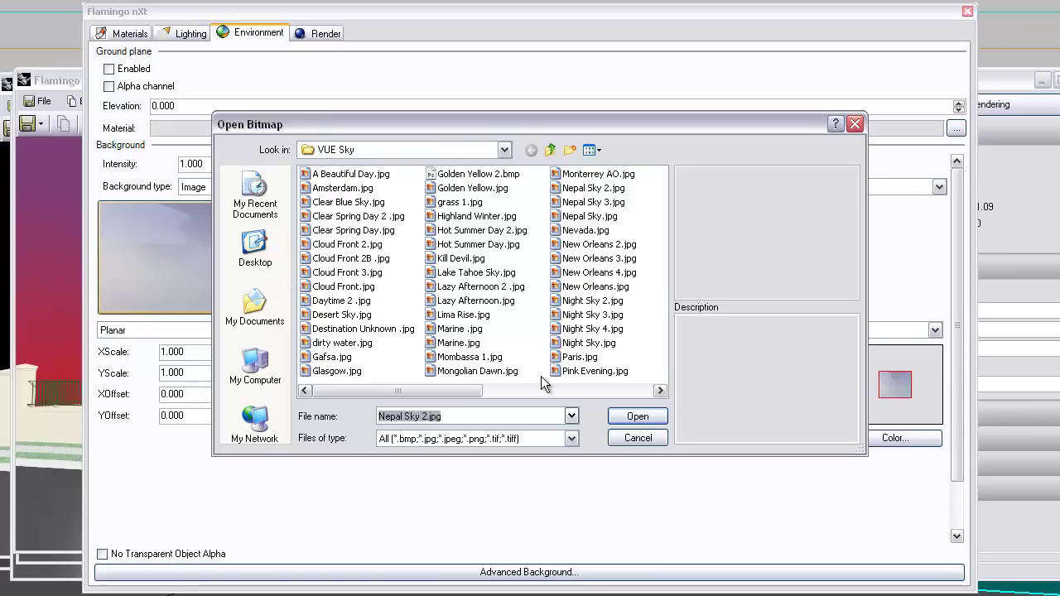
left_click(631, 440)
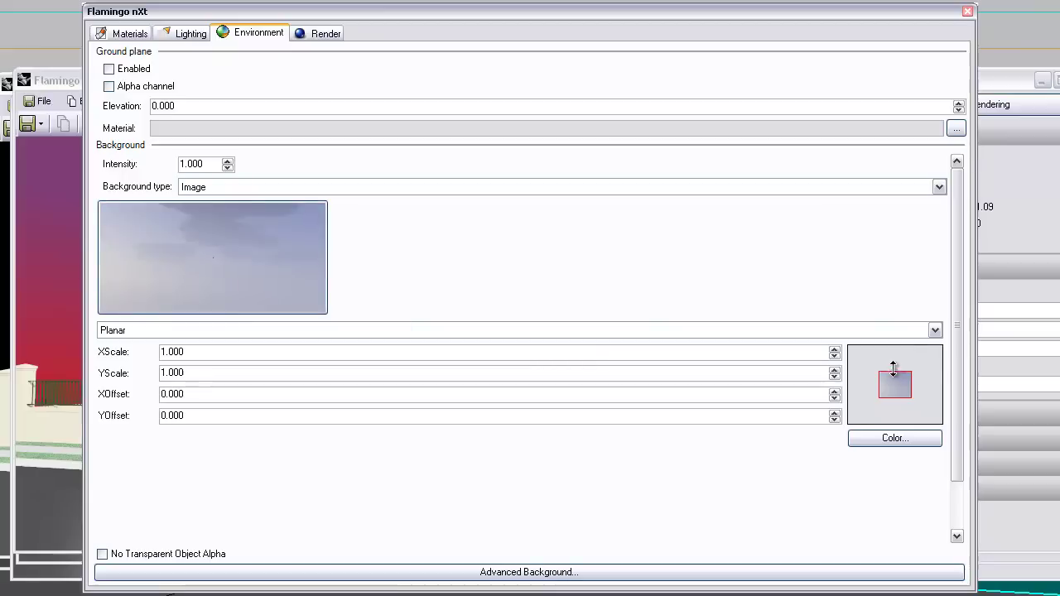
Keep Planar projection for the background image and leave the image file unchanged.
left_click(935, 330)
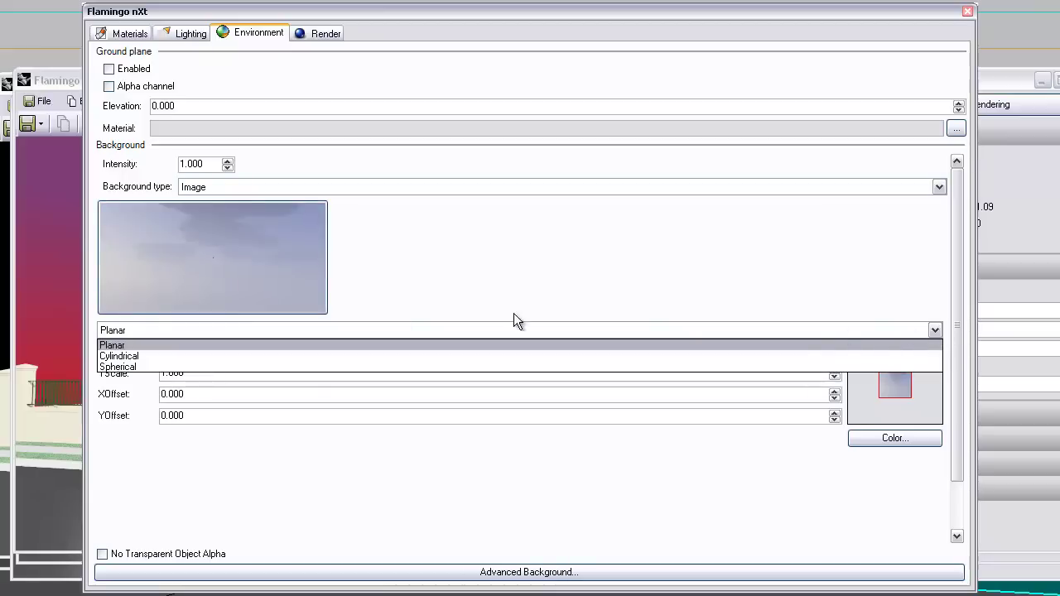
left_click(121, 346)
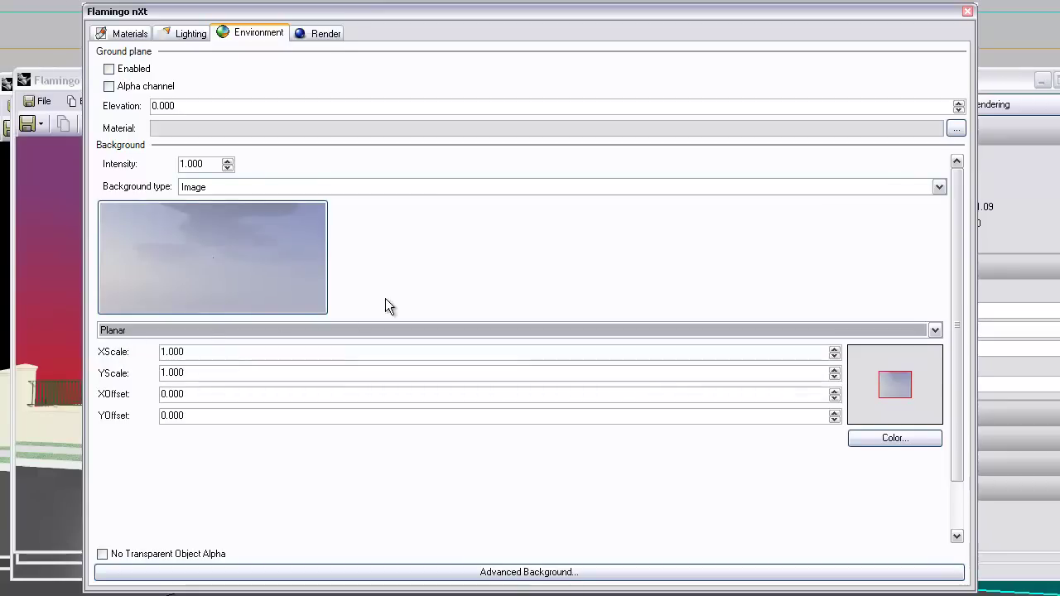
left_click(212, 257)
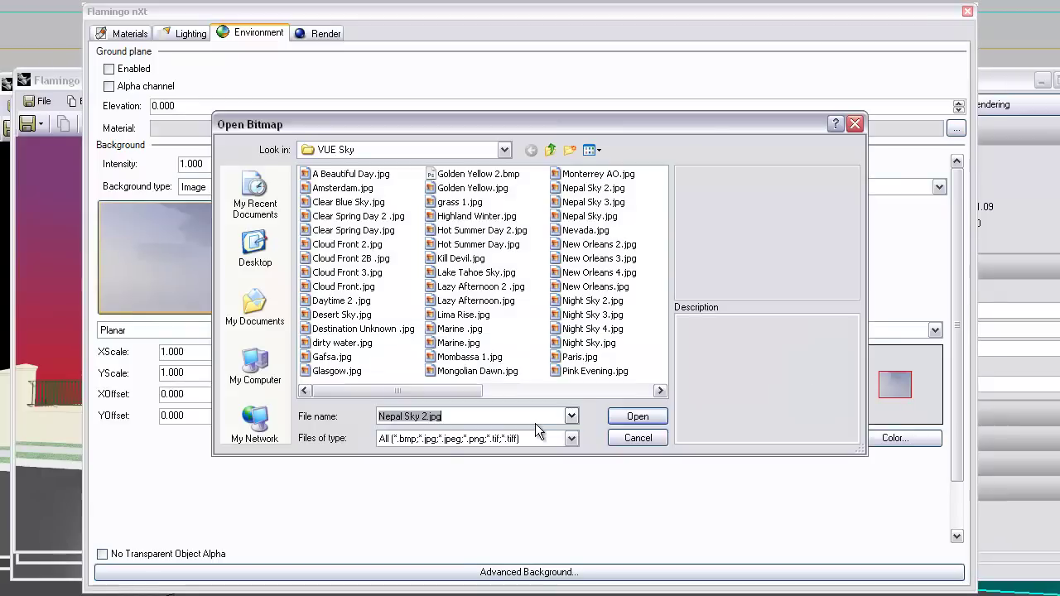
left_click(637, 439)
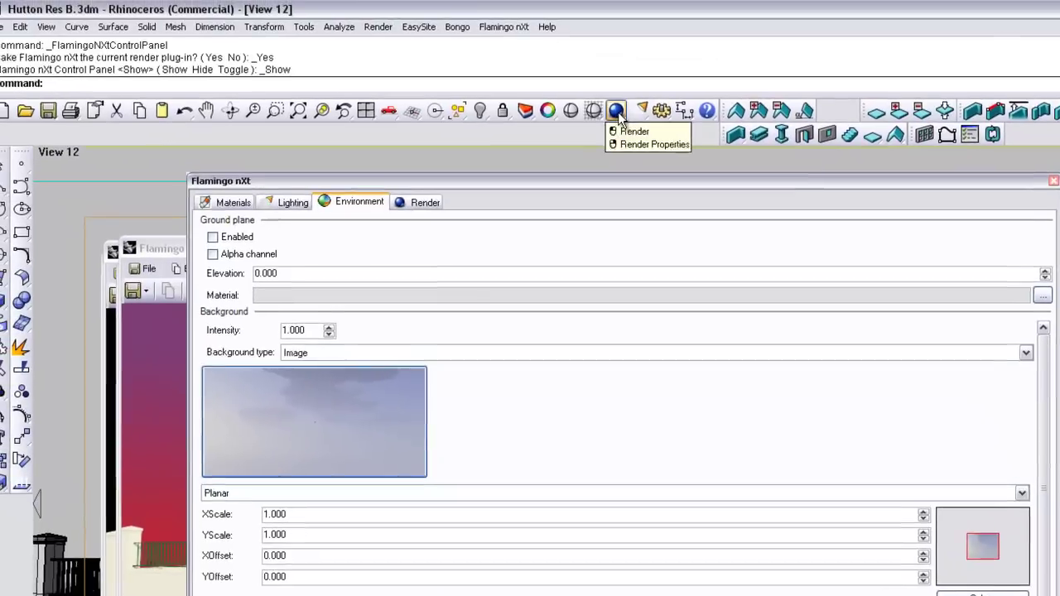
Render the house against the Nepal Sky 2 image, moving the window aside and stopping after pass 6.
left_click(613, 109)
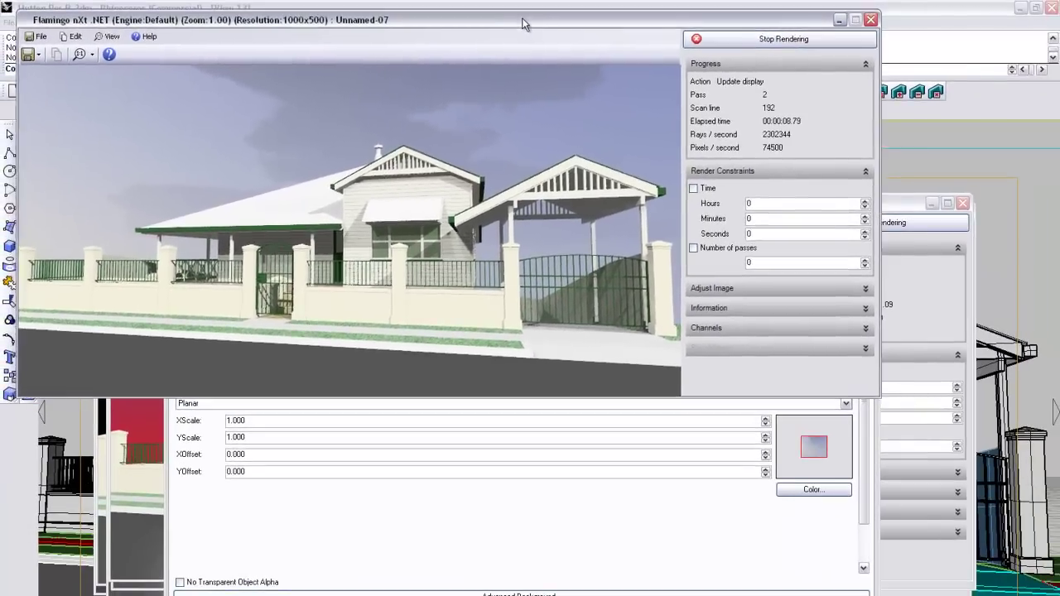
left_click_drag(522, 23, 594, 210)
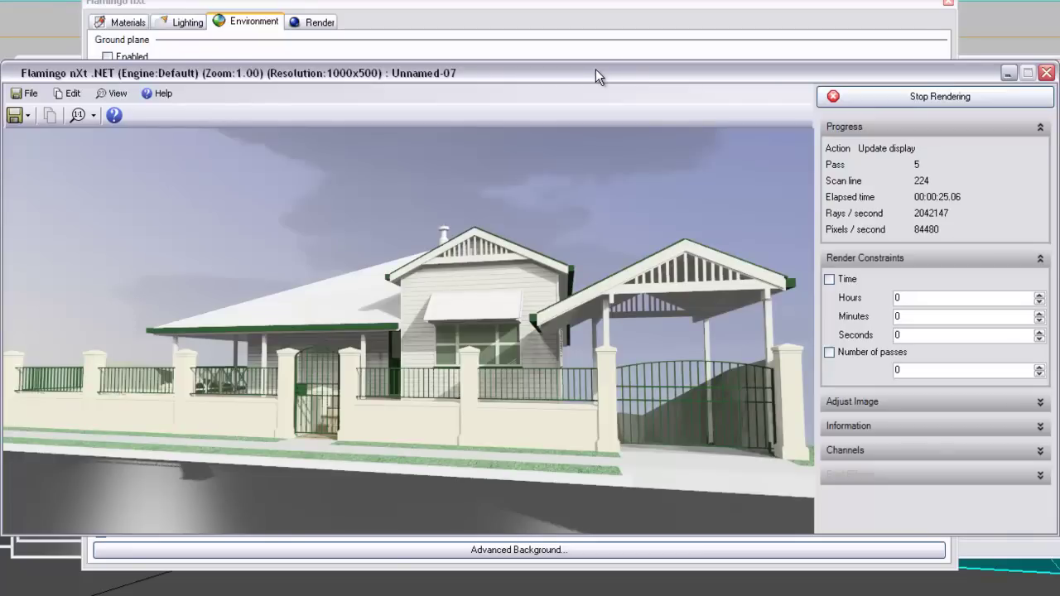
left_click(962, 96)
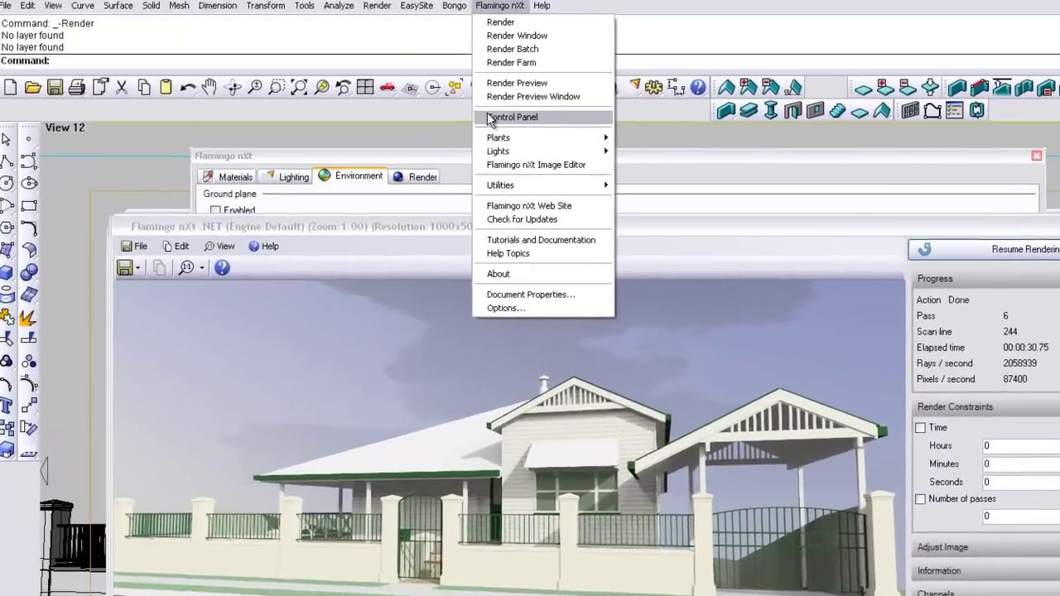
From the Flamingo nXt Control Panel, set the Environment Background type to Solid Color.
left_click(466, 76)
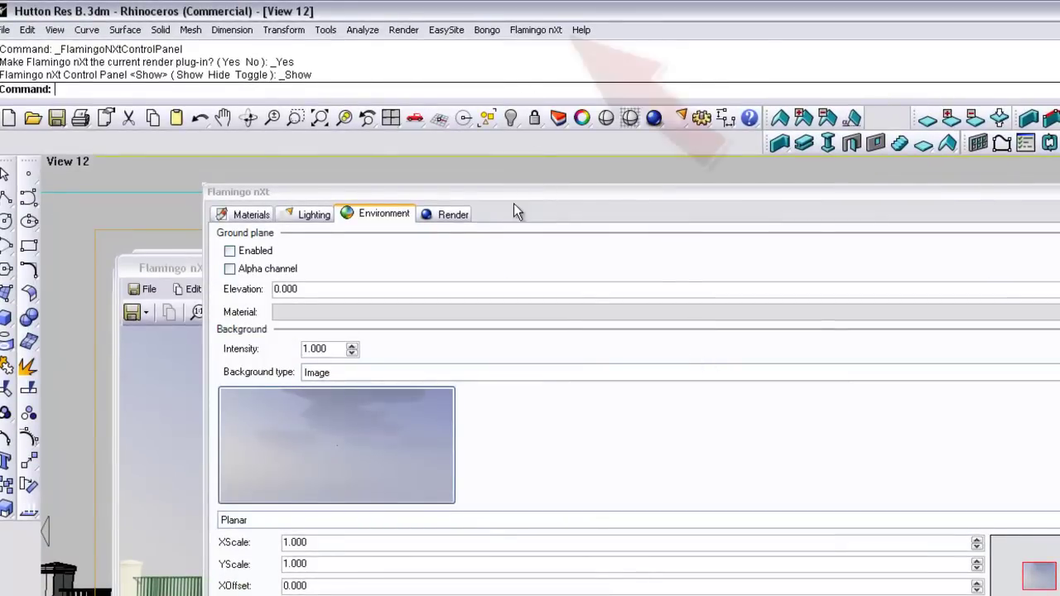
left_click(534, 29)
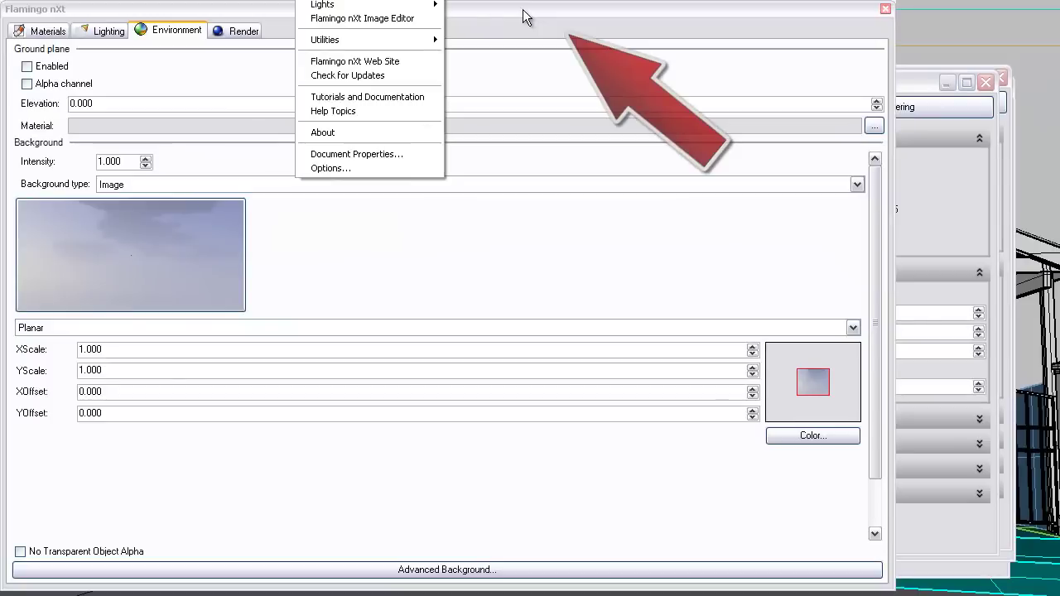
left_click(569, 50)
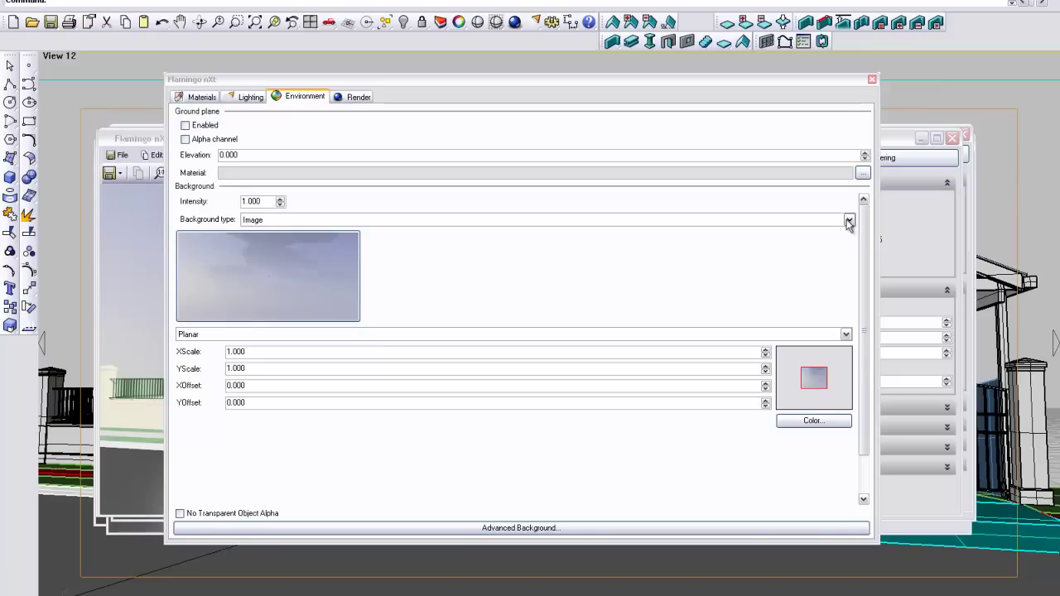
left_click(848, 222)
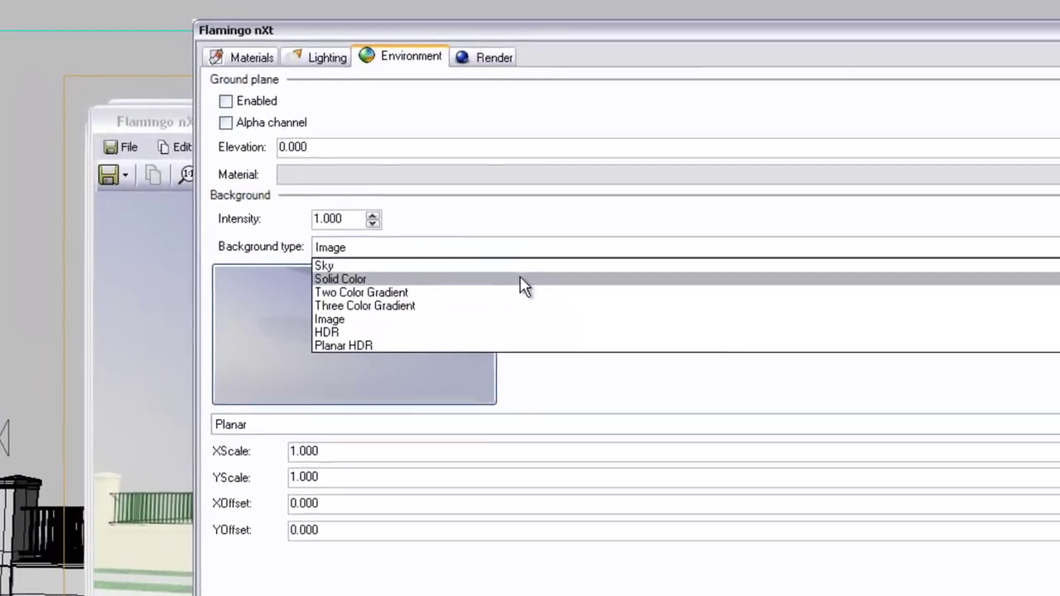
left_click(523, 282)
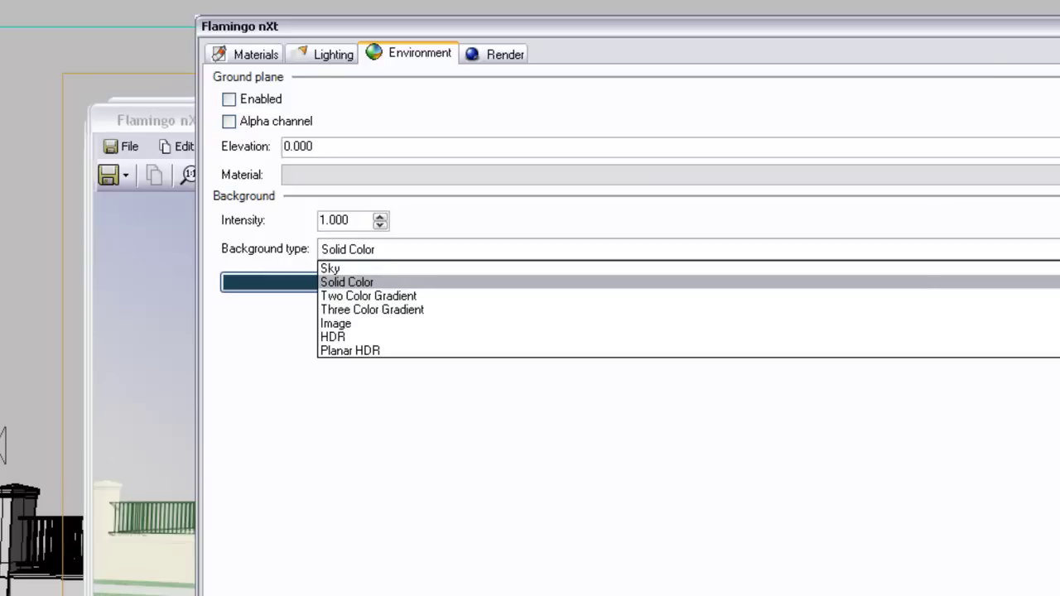
Confirm Solid Color, then orbit to the front of the house and fence and zoom in.
key("Return")
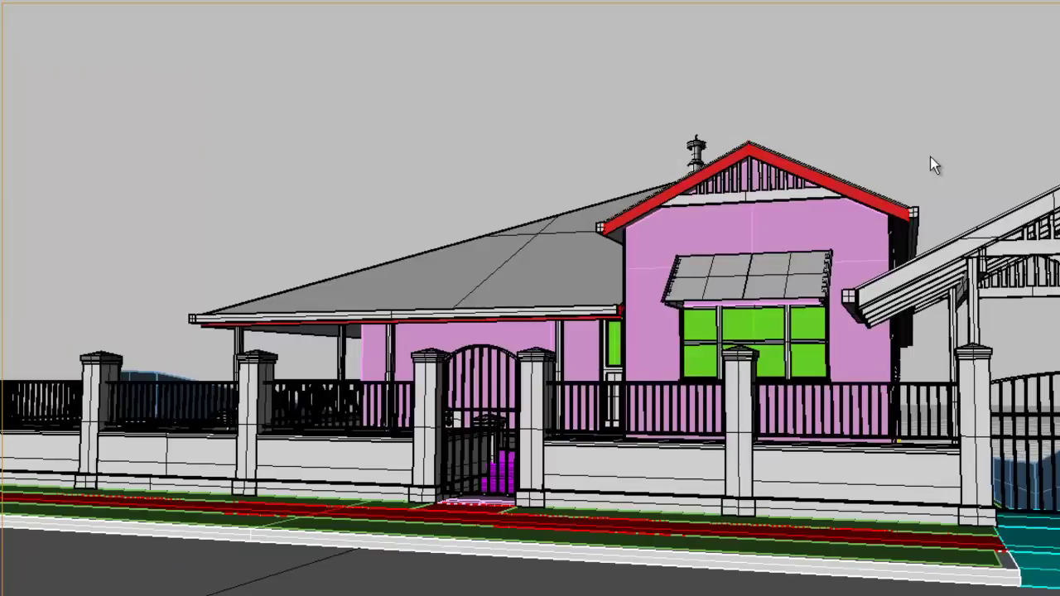
mouse_move(930, 163)
right_mouse_down()
mouse_move(687, 152)
mouse_move(886, 170)
mouse_move(927, 163)
mouse_move(923, 146)
right_mouse_up()
scroll(919, 140, "up", 2)
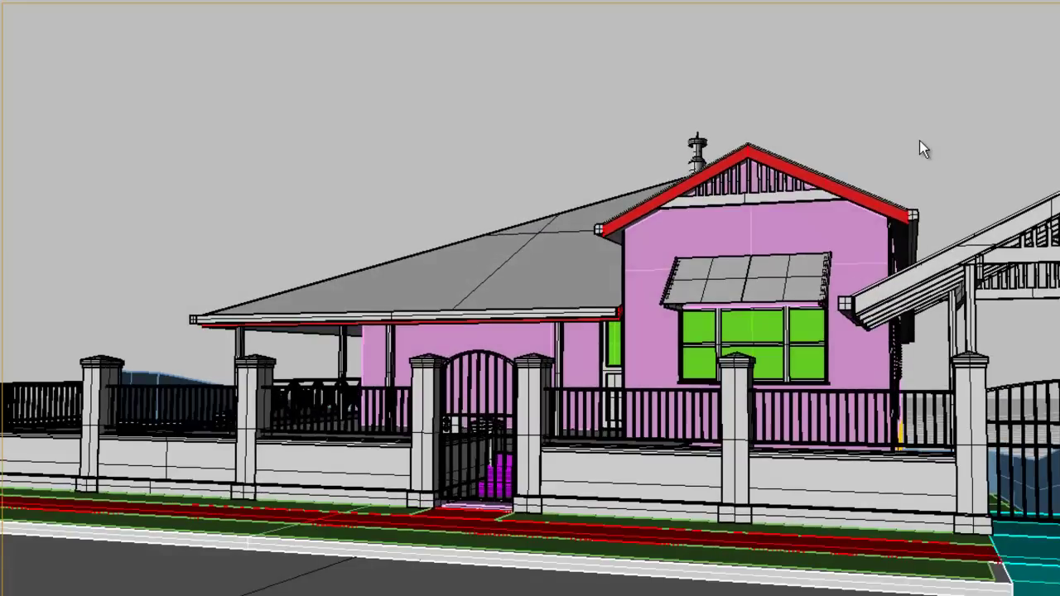